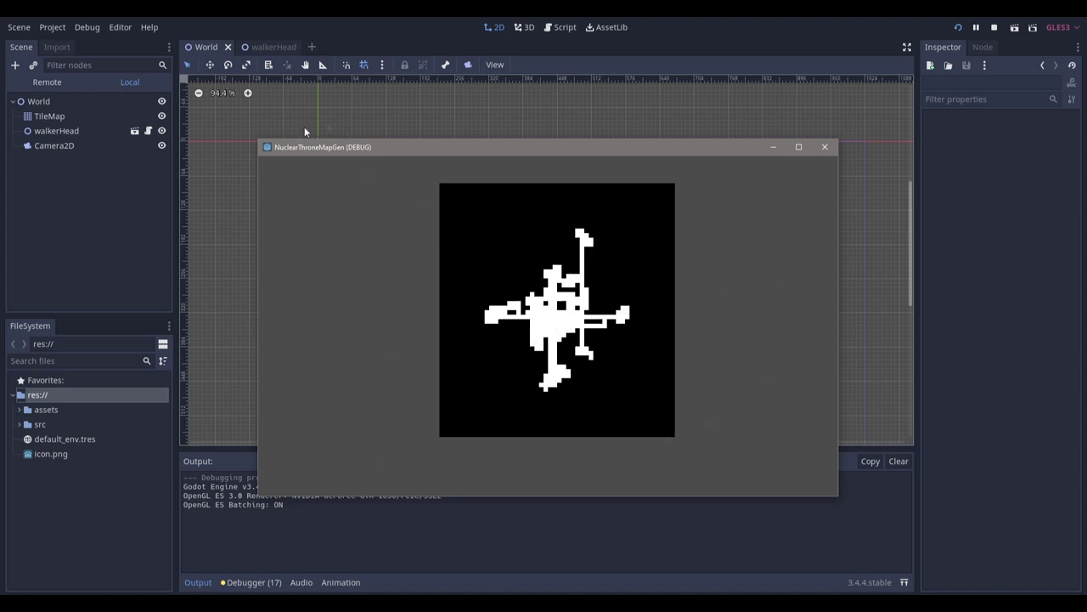
# Regenerate the map repeatedly in the running NuclearThroneMapGen window to examine different random layouts.
pyautogui.press('Return')
pyautogui.press('Return')
pyautogui.press('Return')
pyautogui.press('Return')
pyautogui.press('Return')
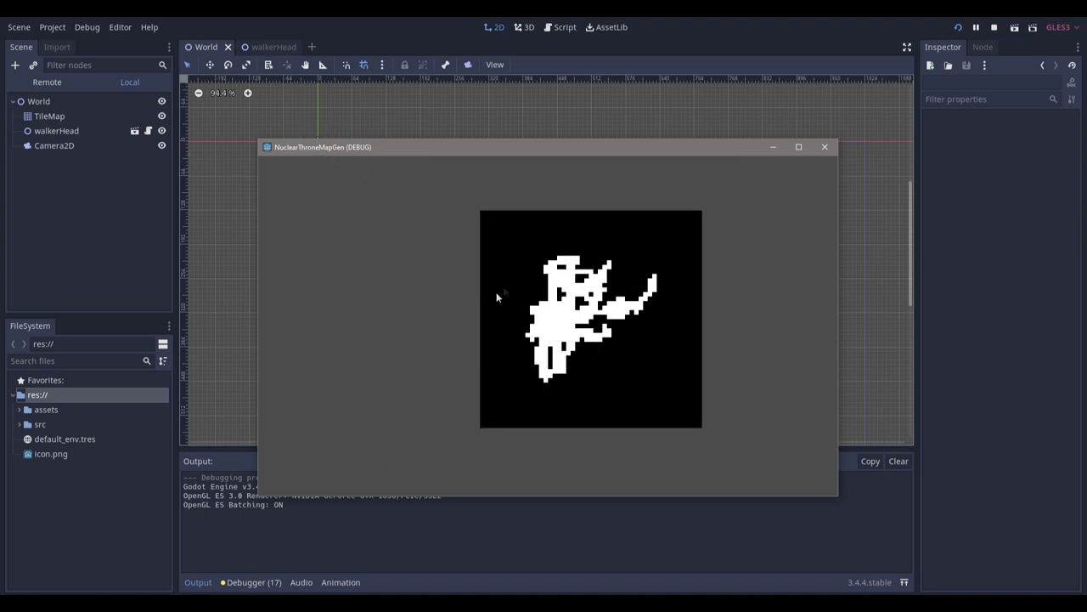
pyautogui.press('space')
pyautogui.press('space')
pyautogui.press('space')
pyautogui.press('space')
pyautogui.press('space')
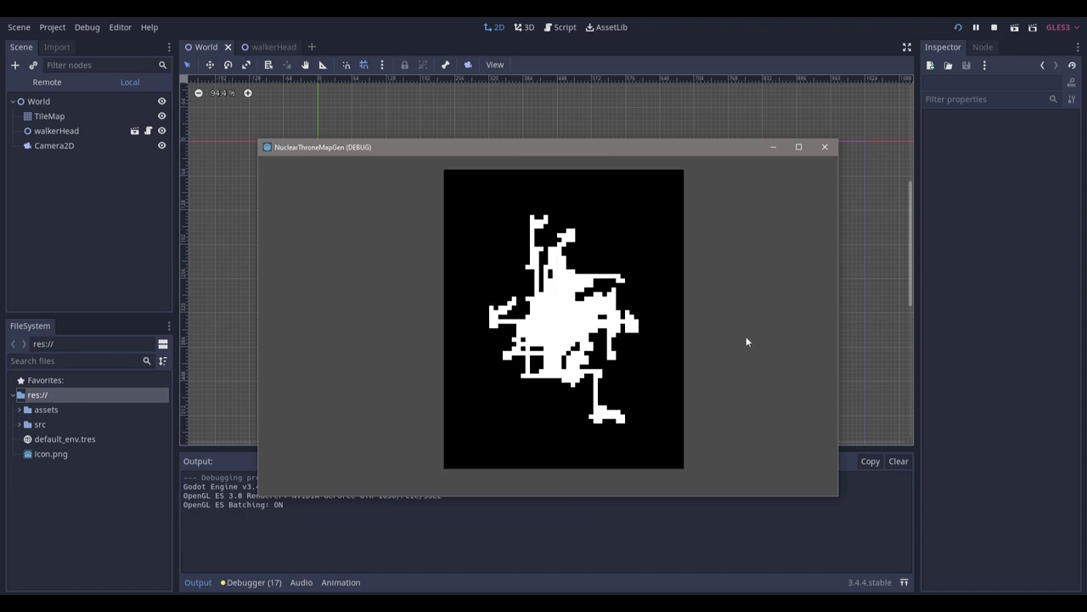
pyautogui.press('space')
pyautogui.press('space')
pyautogui.press('space')
pyautogui.press('space')
pyautogui.press('space')
pyautogui.press('space')
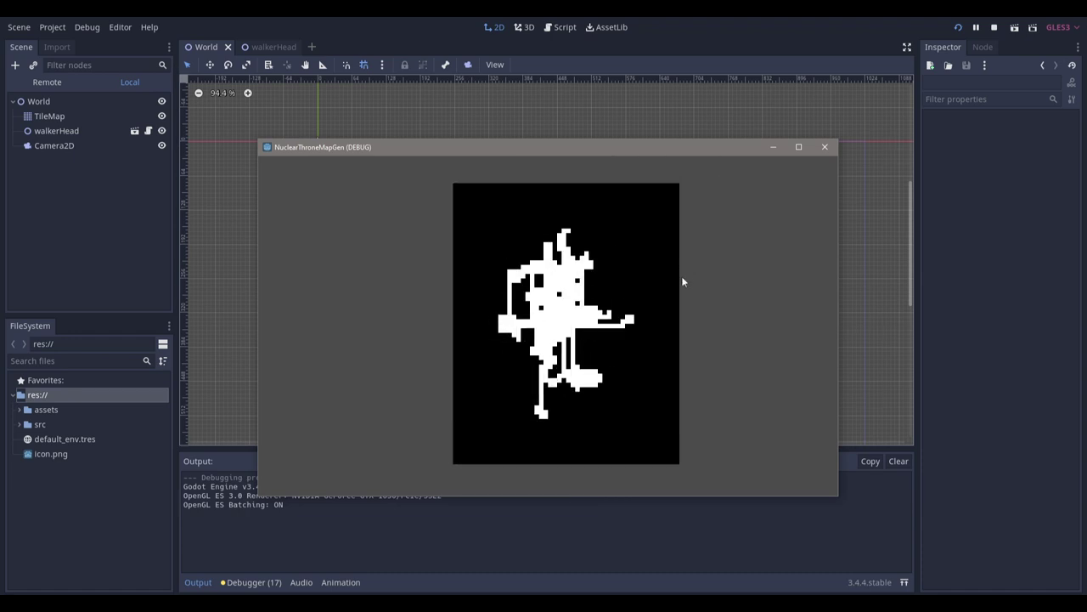
pyautogui.press('space')
pyautogui.press('space')
pyautogui.press('space')
pyautogui.press('space')
pyautogui.press('space')
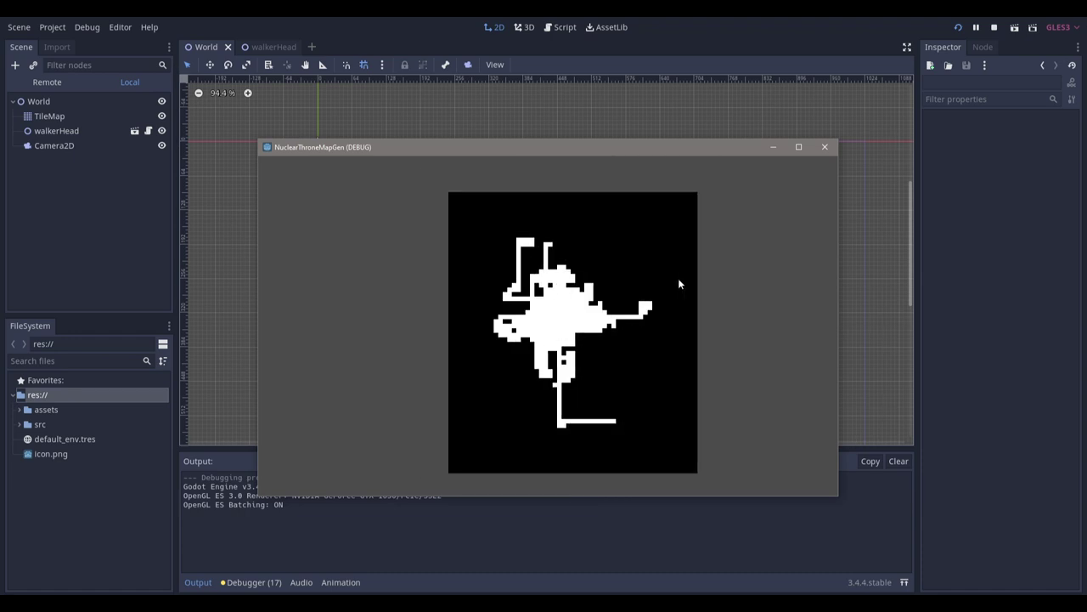
pyautogui.press('space')
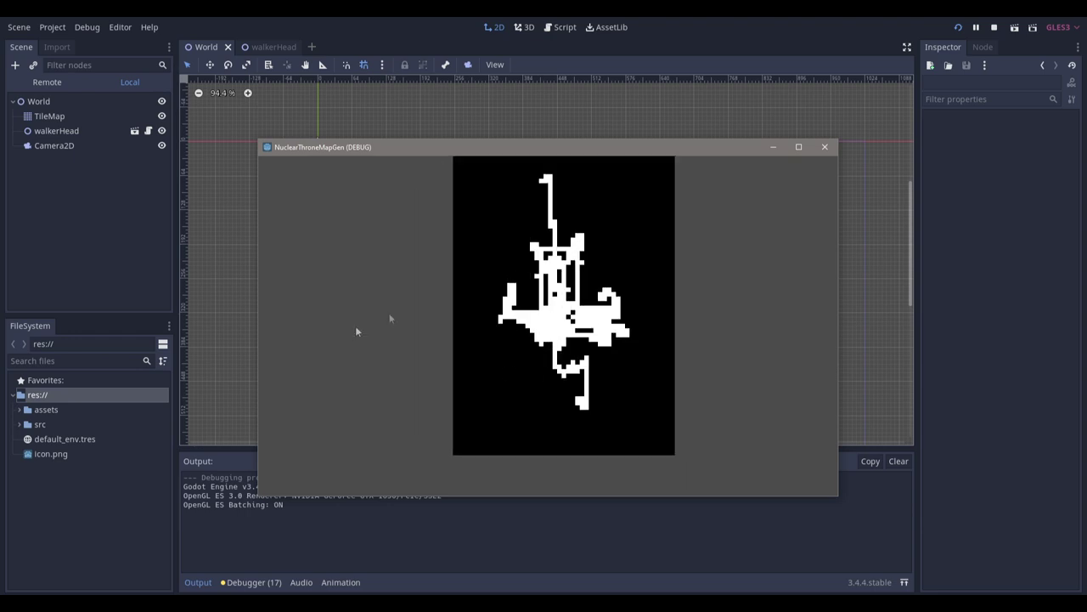
pyautogui.press('space')
pyautogui.press('space')
pyautogui.press('space')
pyautogui.press('space')
pyautogui.press('space')
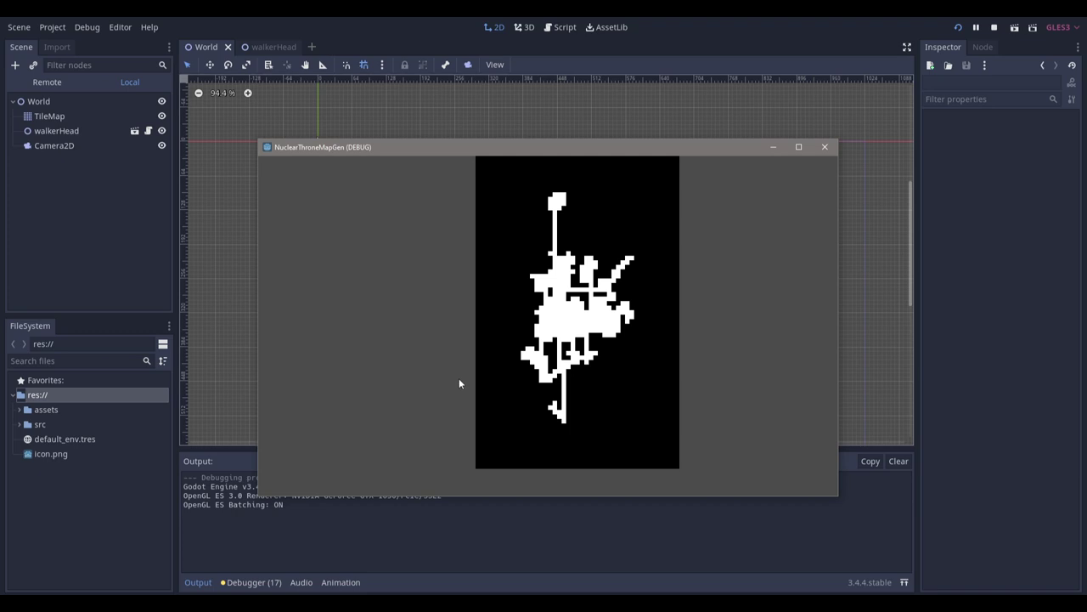
pyautogui.press('space')
pyautogui.press('space')
pyautogui.press('space')
pyautogui.press('space')
pyautogui.press('space')
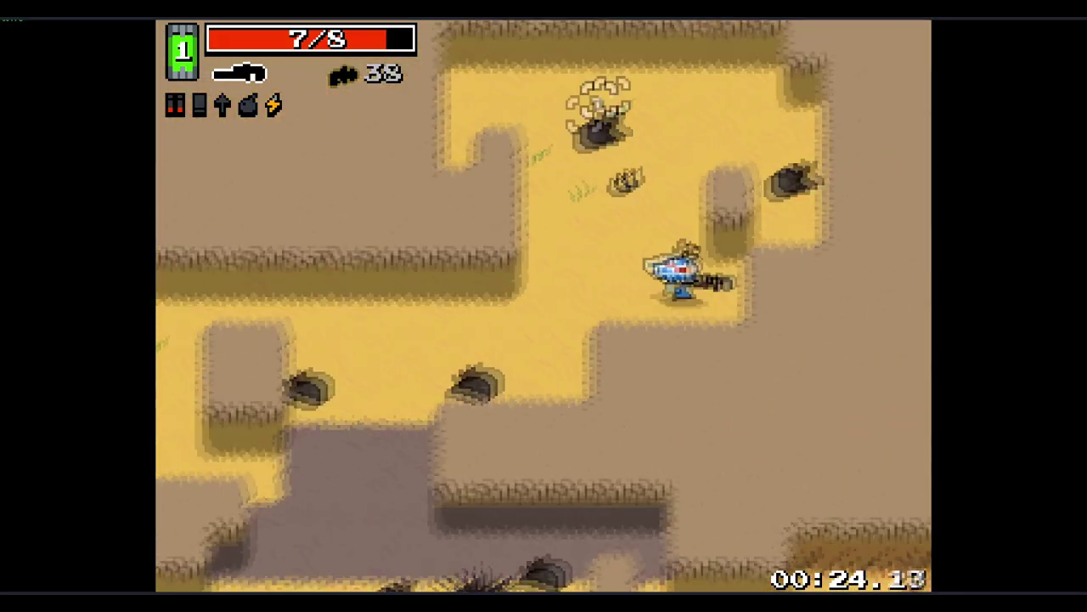
pyautogui.press('a')
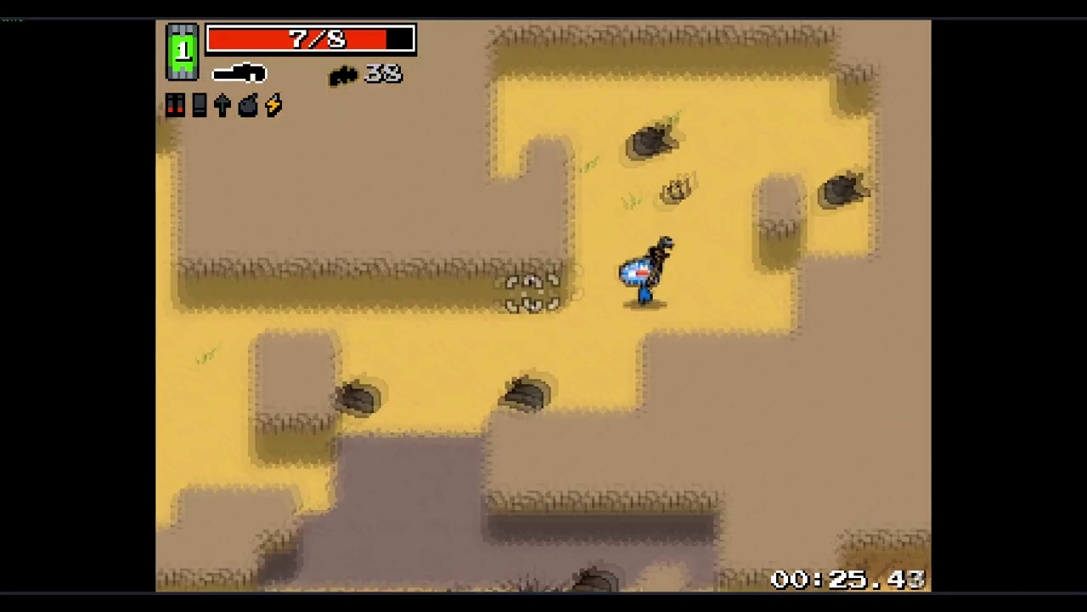
pyautogui.press('d')
pyautogui.press('w')
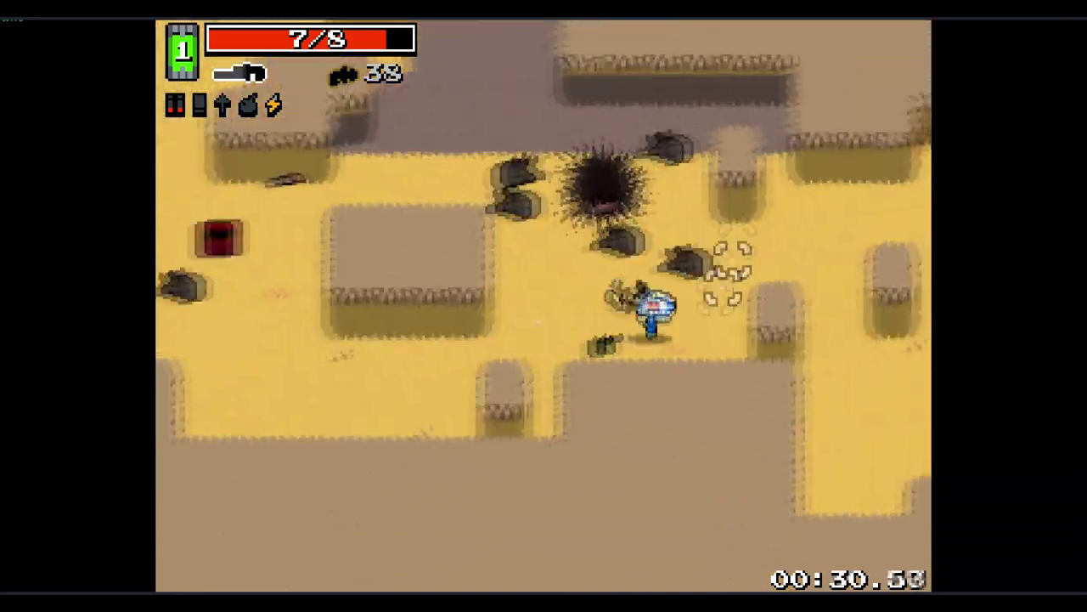
pyautogui.press('a')
pyautogui.press('a')
pyautogui.press('s')
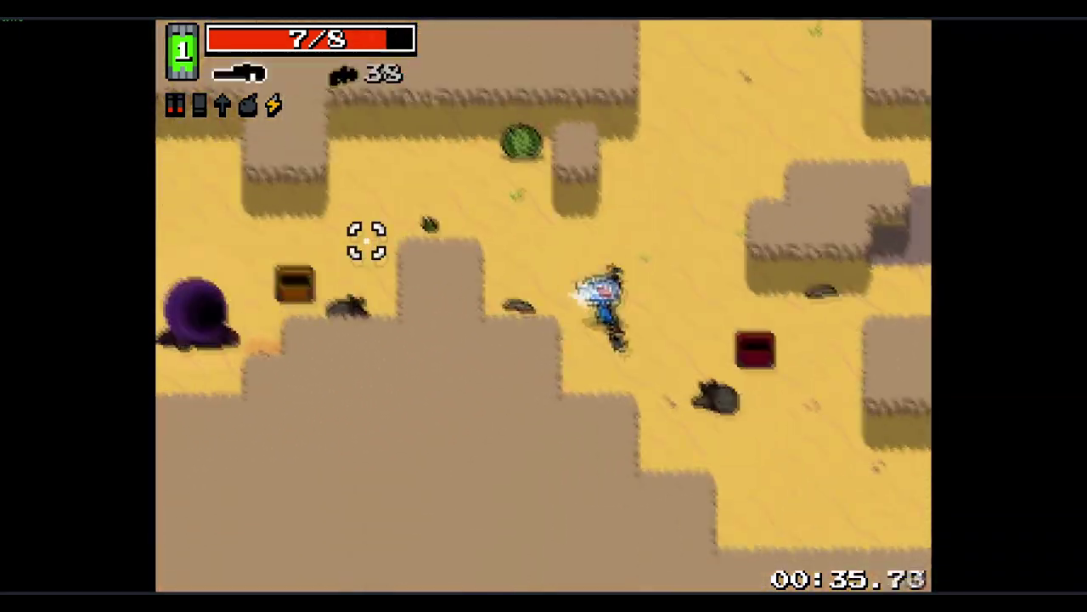
pyautogui.press('w')
pyautogui.press('space')
pyautogui.press('d')
pyautogui.press('w')
pyautogui.press('Escape')
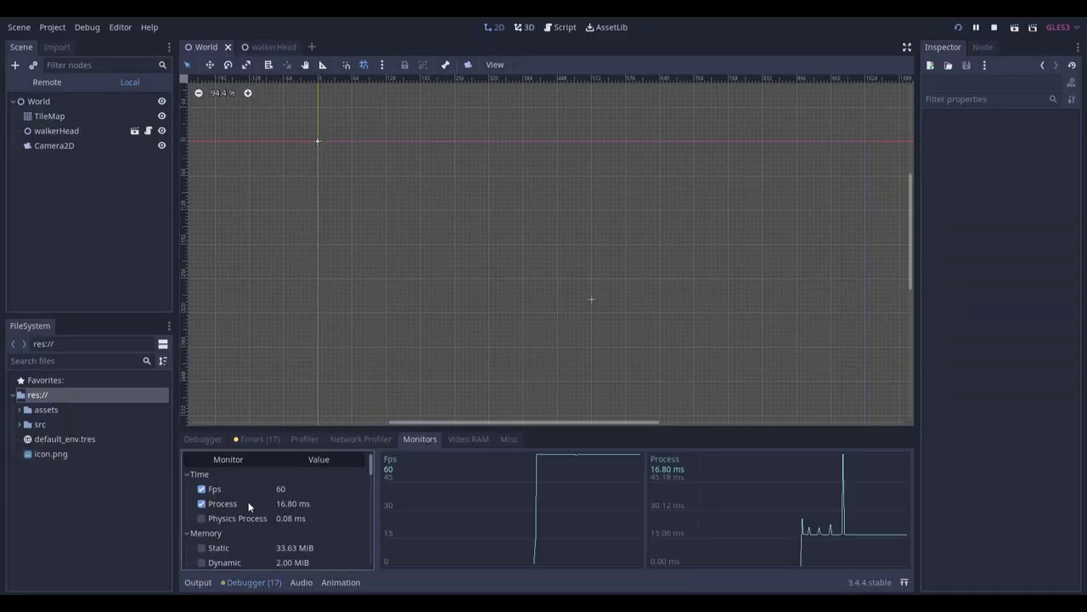
# Enable the Physics Process and Static memory graphs in the debugger's monitors and review the remaining monitor values.
pyautogui.click(255, 518)
pyautogui.click(239, 548)
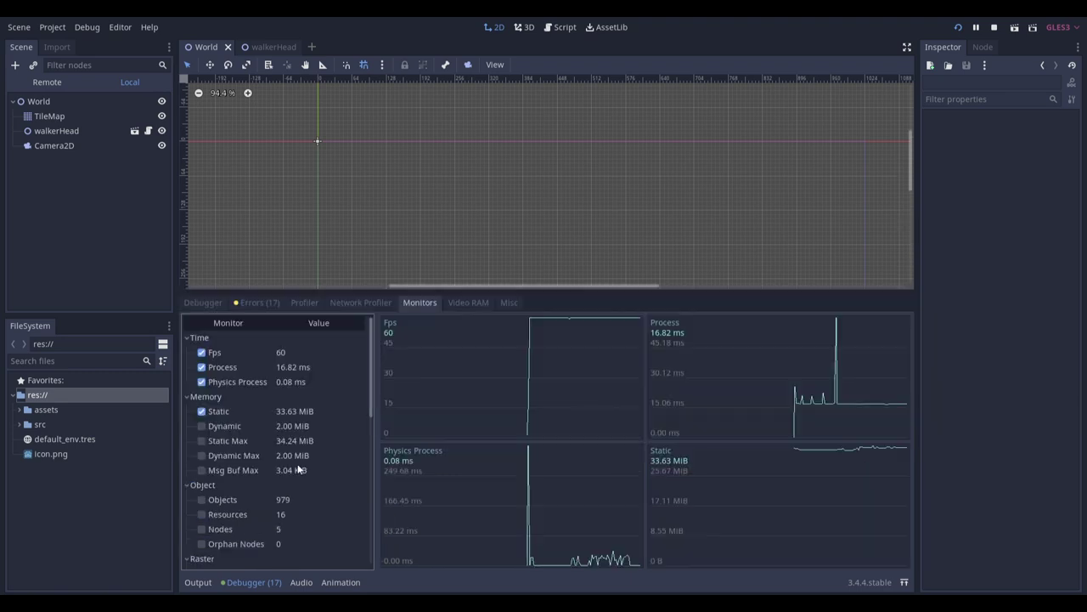
pyautogui.scroll(-3, 269, 474)
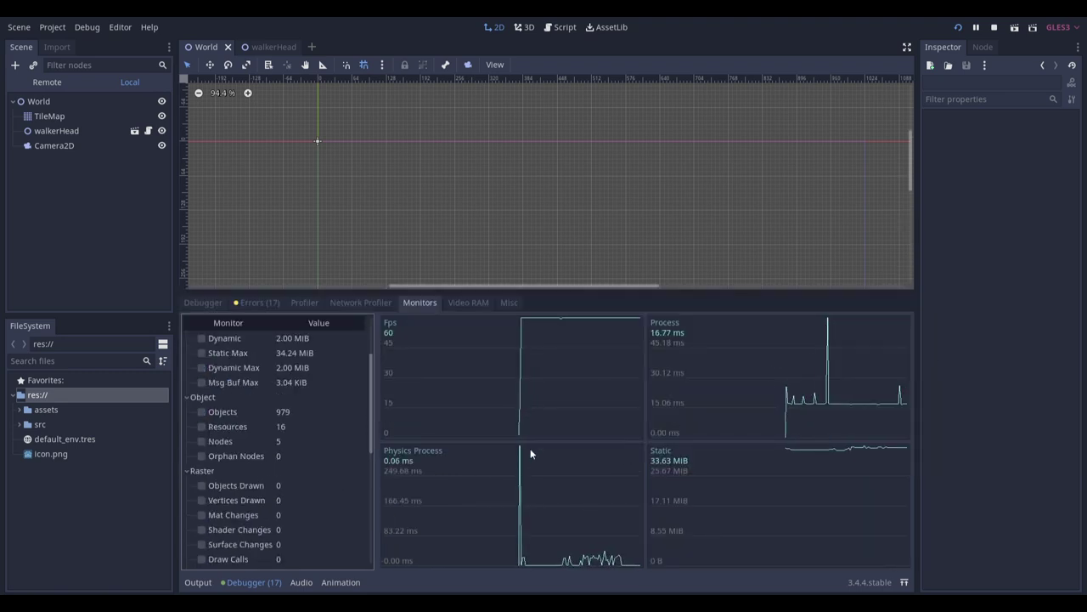
# Bring the running game forward, move its window clear of the performance graphs, and close it after observing.
pyautogui.hotkey('alt', 'Tab')
pyautogui.moveTo(611, 146); pyautogui.dragTo(398, 96)
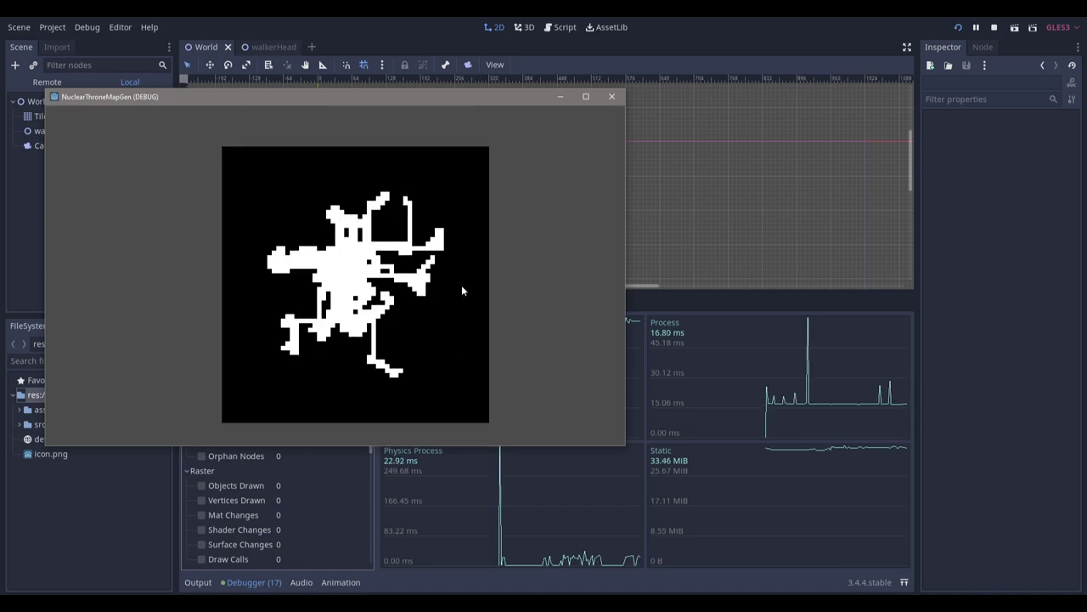
pyautogui.click(612, 96)
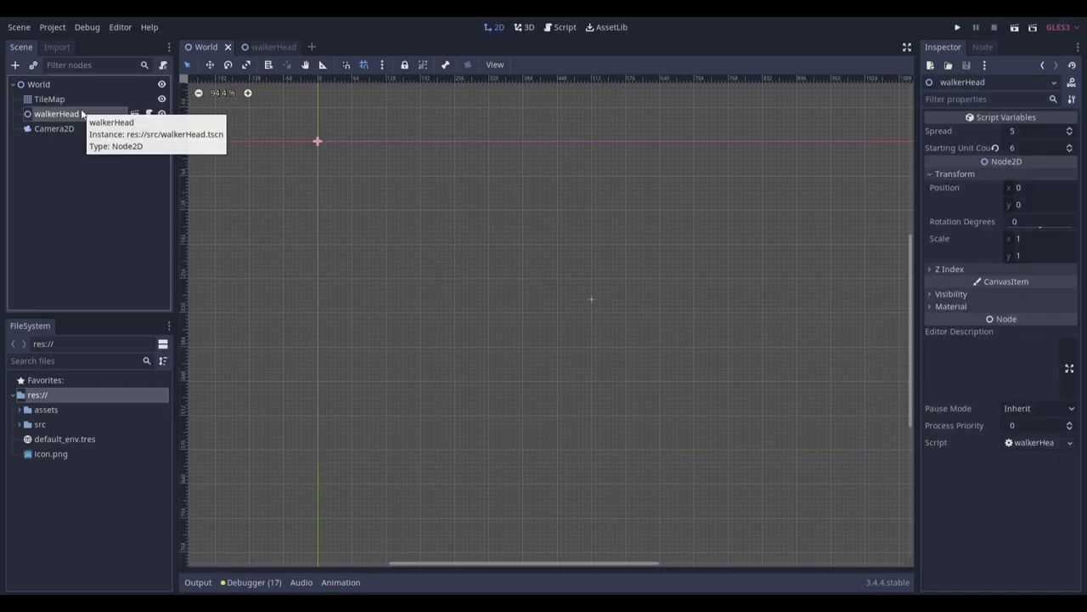
# Run the project, generate another map with the brick and floor tiles, and close the game.
pyautogui.press('F5')
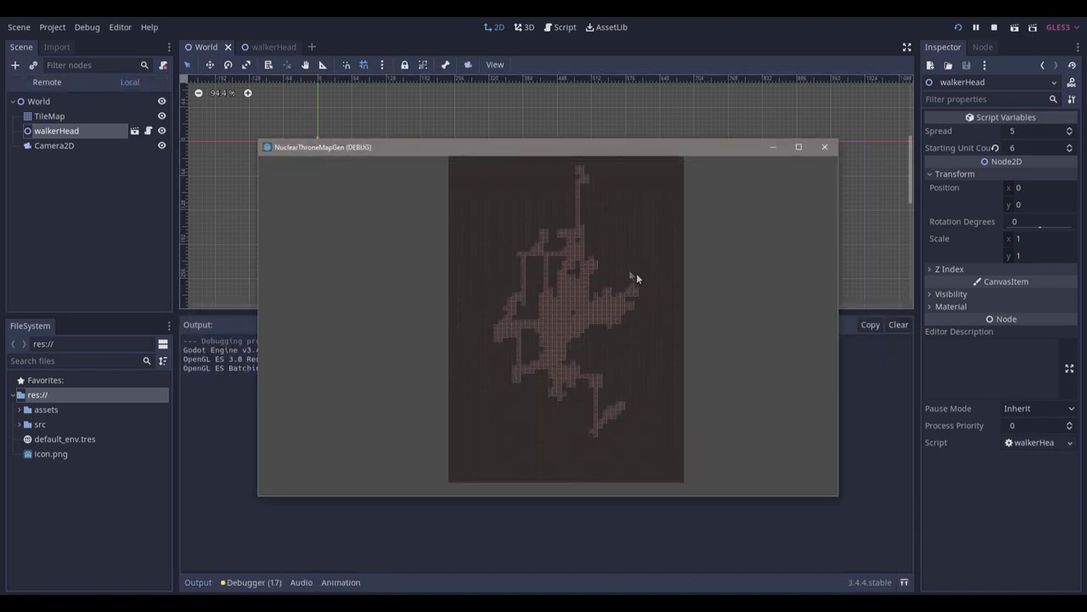
pyautogui.press('Return')
pyautogui.click(824, 146)
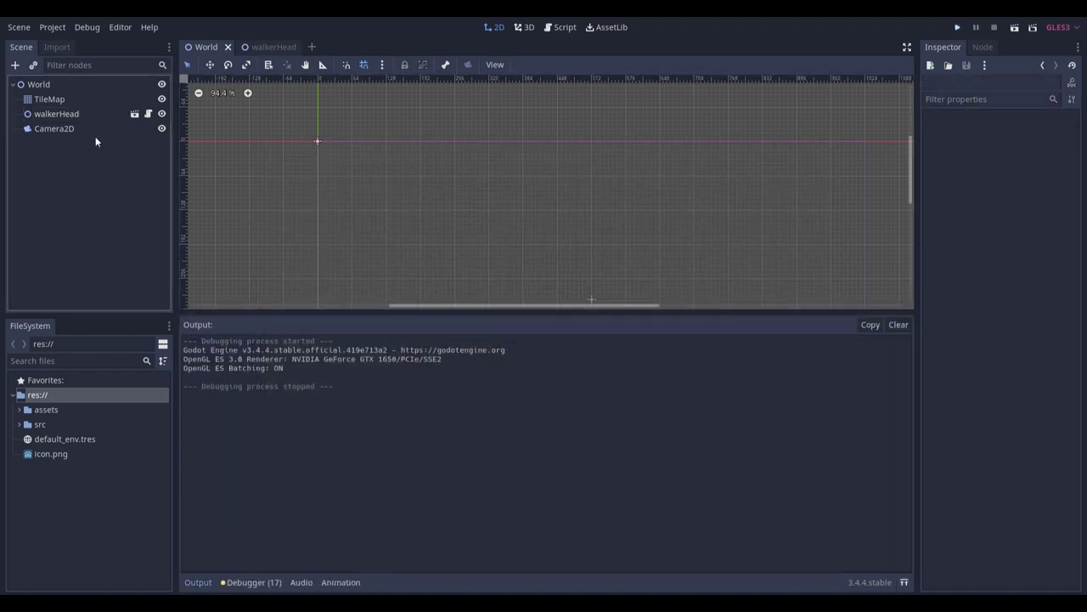
# Instance src/player.tscn as a child of the World node and move it to (512, 304).
pyautogui.click(81, 84)
pyautogui.click(33, 65)
pyautogui.write('play')
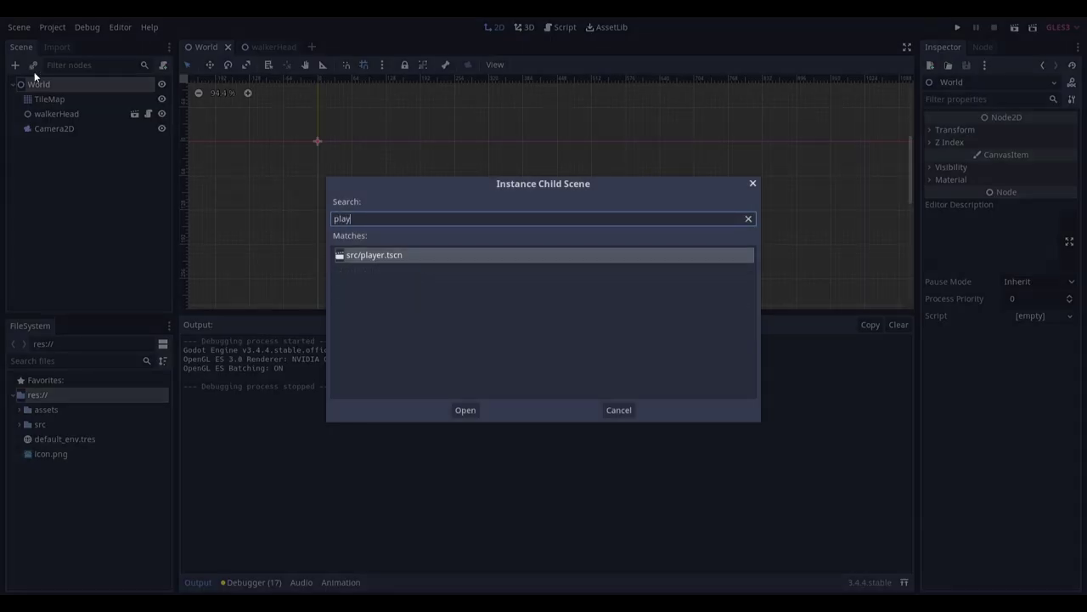
pyautogui.press('Return')
pyautogui.scroll(-1, 527, 179)
pyautogui.moveTo(548, 202); pyautogui.dragTo(774, 338)
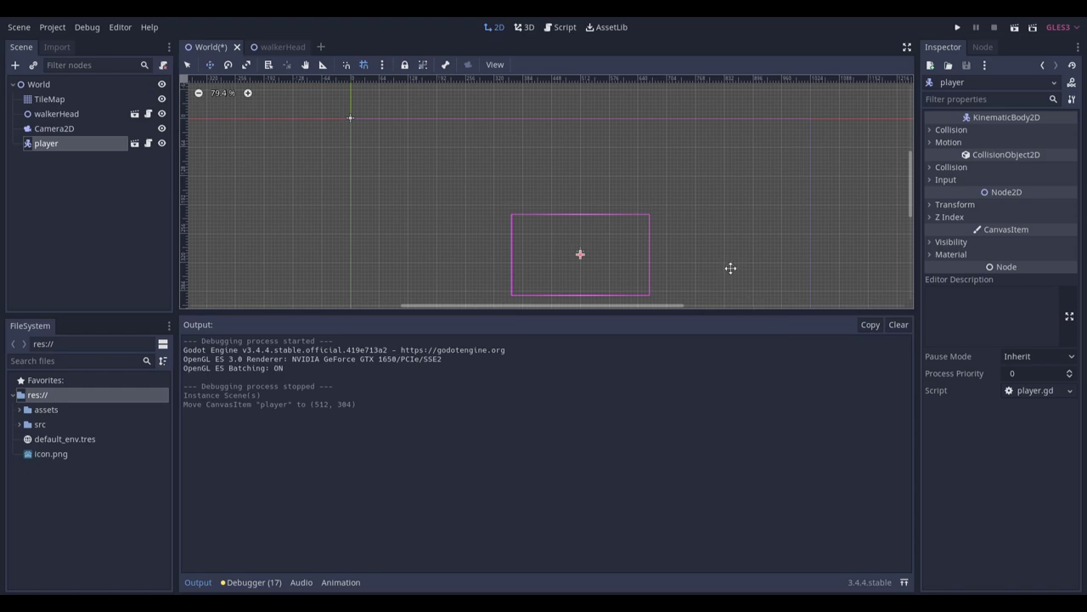
# Test-run the project with the player inside the generated map, view the walkerHead script, and stop the run.
pyautogui.press('F5')
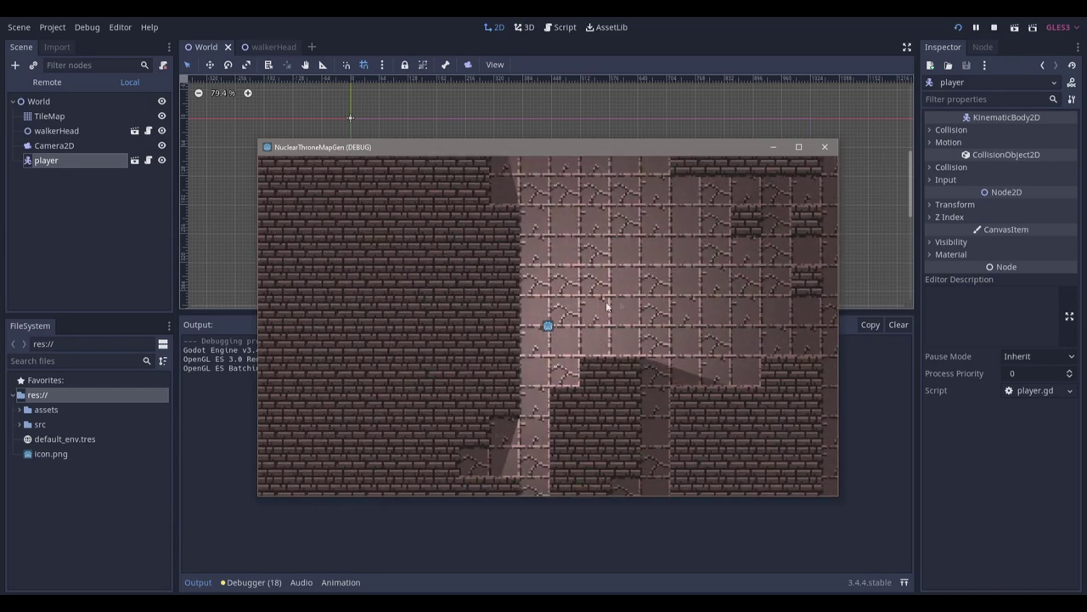
pyautogui.click(148, 131)
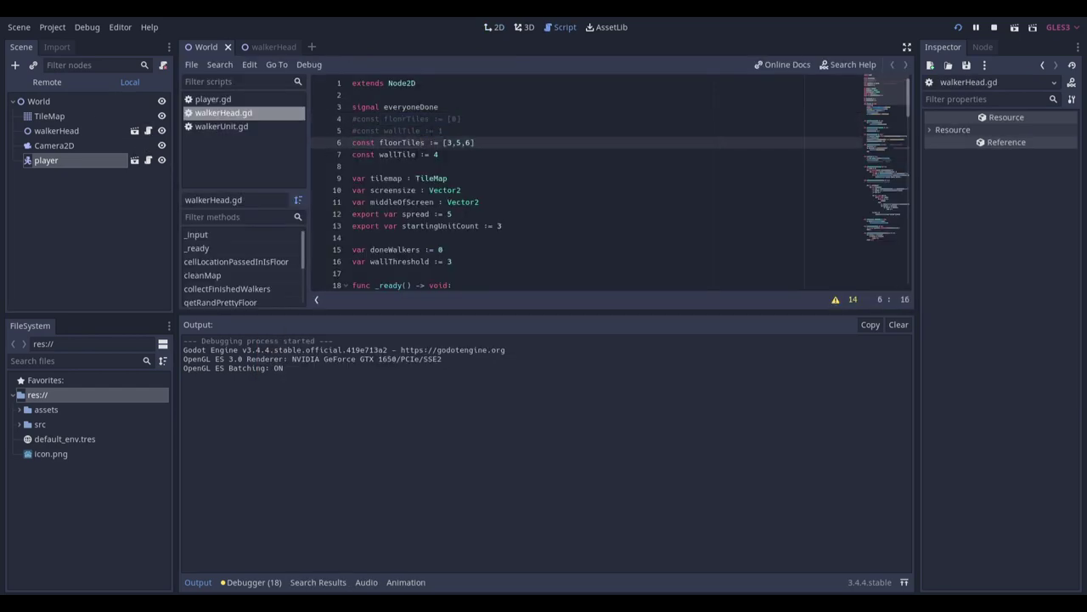
pyautogui.hotkey('alt', 'Tab')
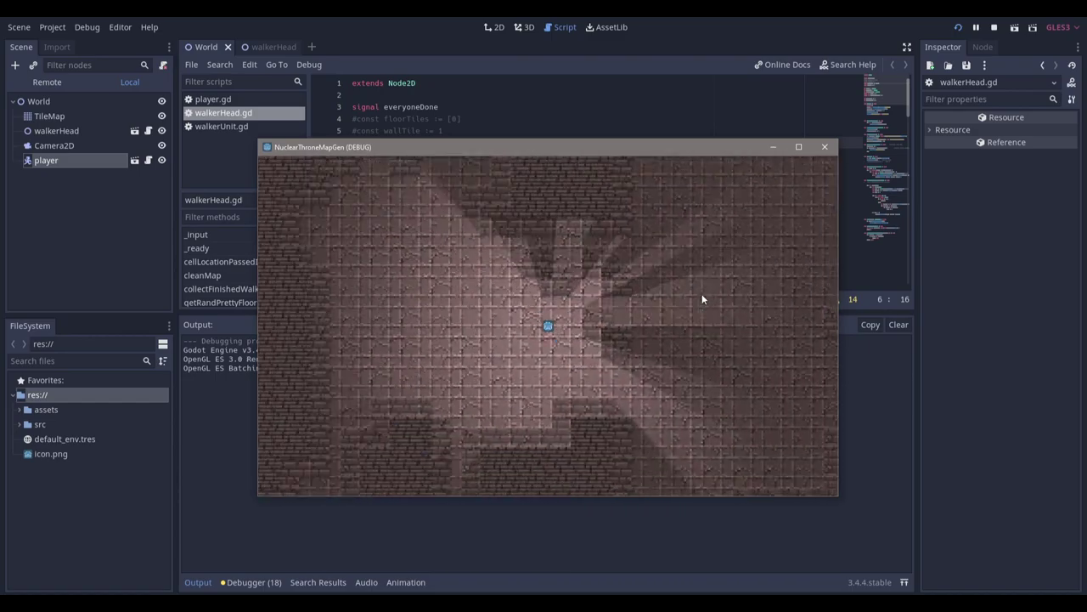
pyautogui.press('F8')
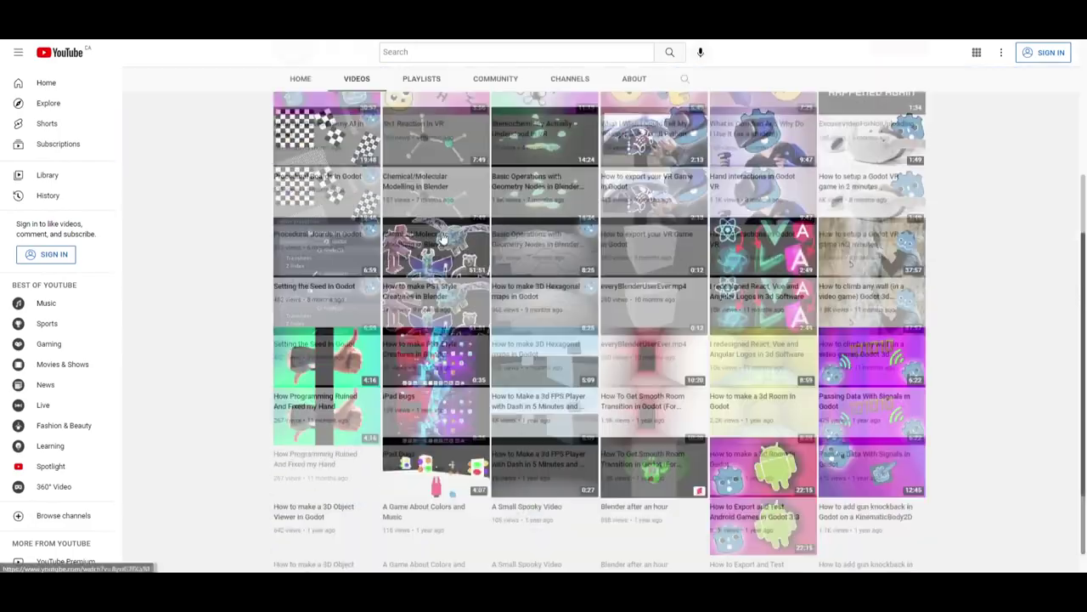
# Browse the uploaded videos on the NAD LABS YouTube channel for related Godot map generation and random walker tutorials.
pyautogui.scroll(-2, 872, 255)
pyautogui.scroll(-5, 942, 264)
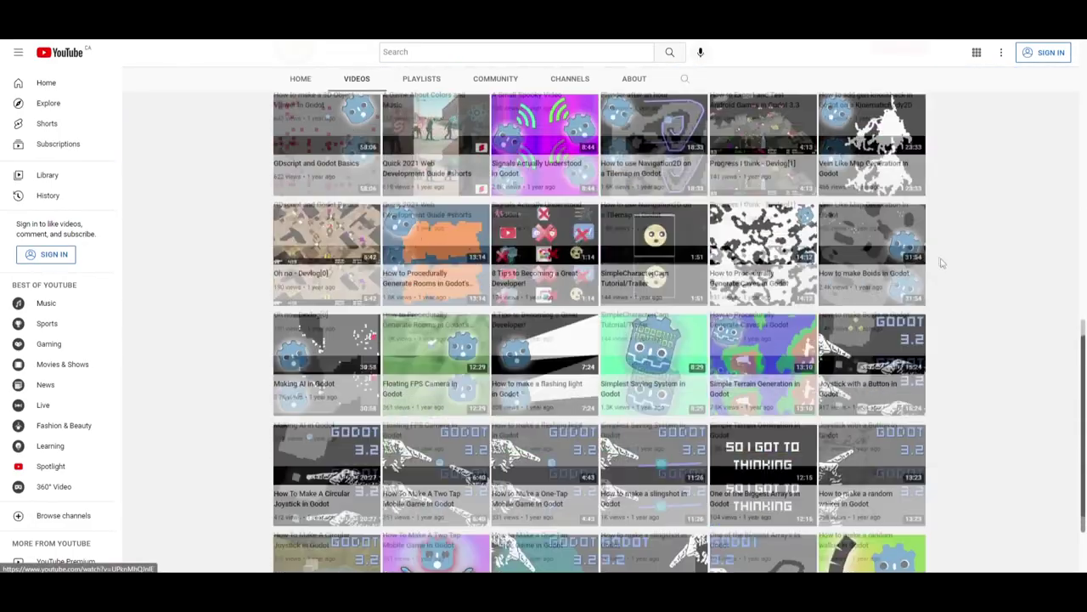
pyautogui.scroll(1, 931, 223)
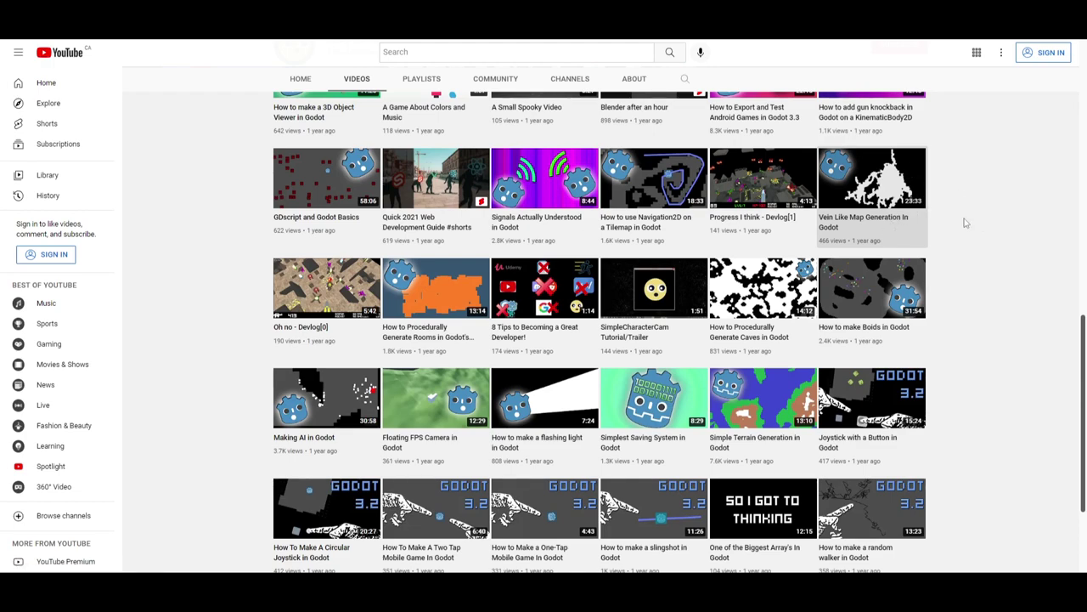
pyautogui.scroll(-3, 956, 225)
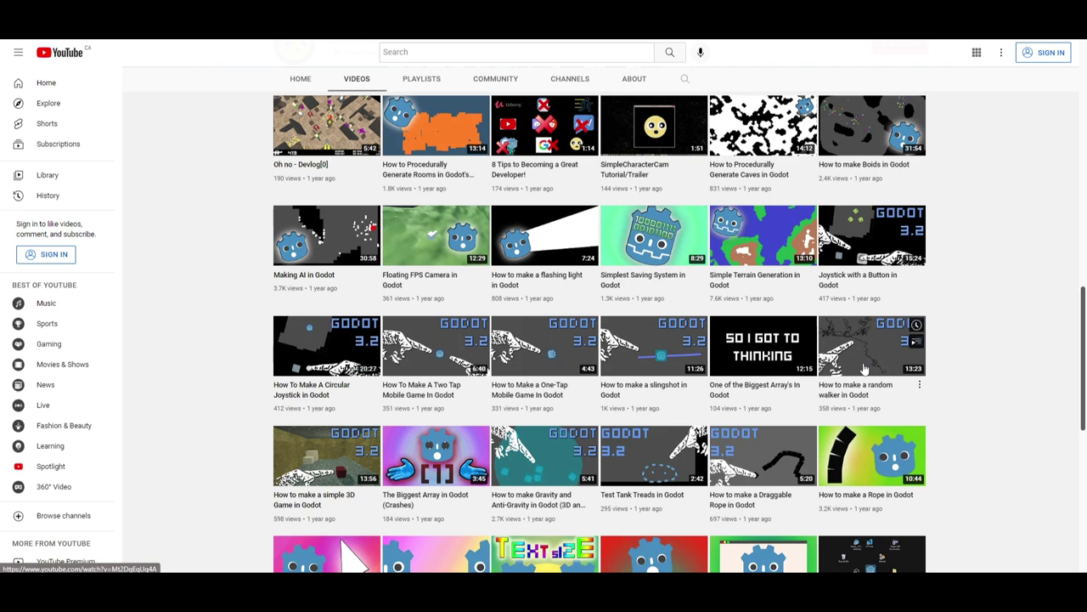
pyautogui.scroll(1, 864, 367)
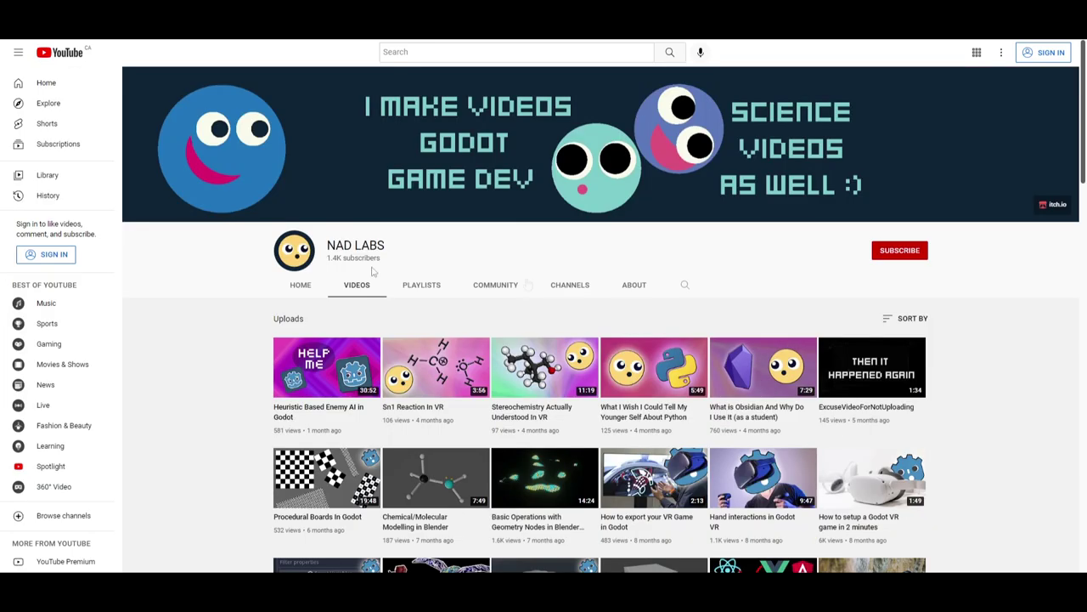
pyautogui.scroll(-10, 934, 357)
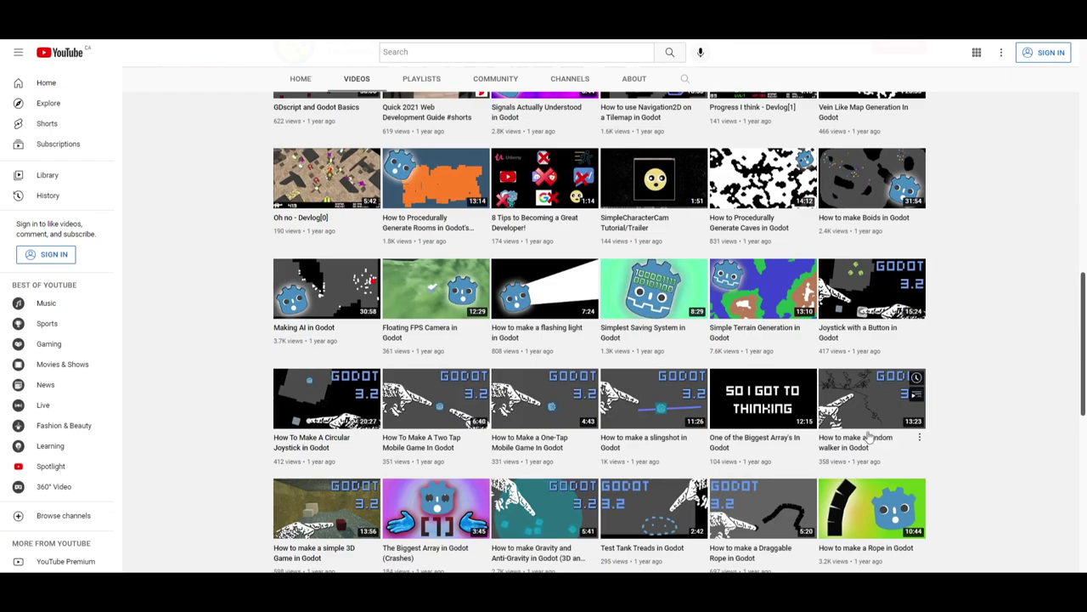
pyautogui.scroll(-2, 869, 437)
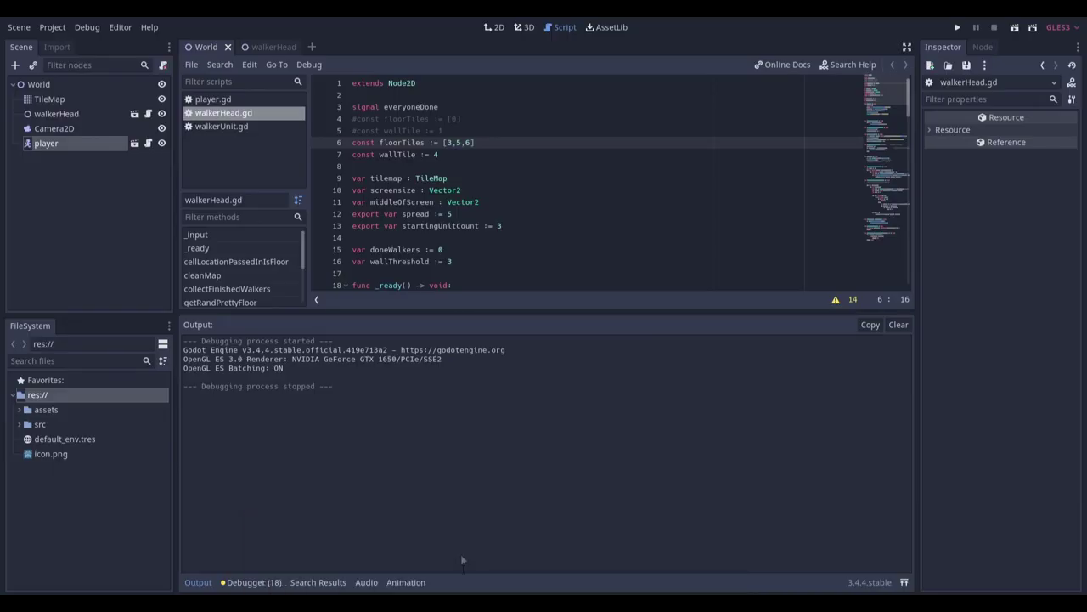
# Switch to Godot, show the World scene in the 2D view, and enlarge the viewport by shrinking the output log.
pyautogui.click(56, 113)
pyautogui.click(85, 143)
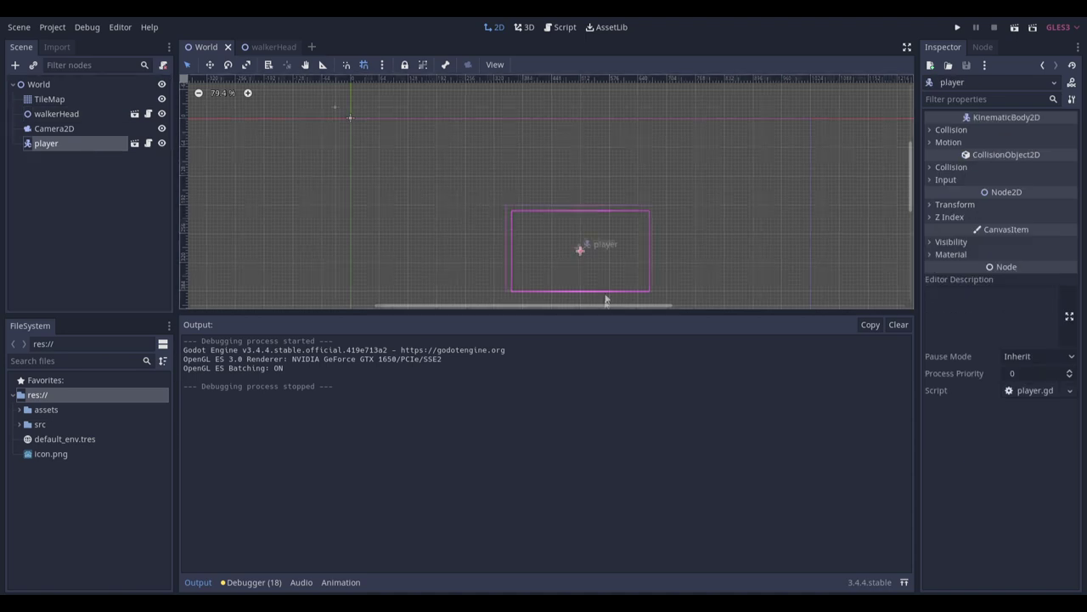
pyautogui.scroll(2, 593, 253)
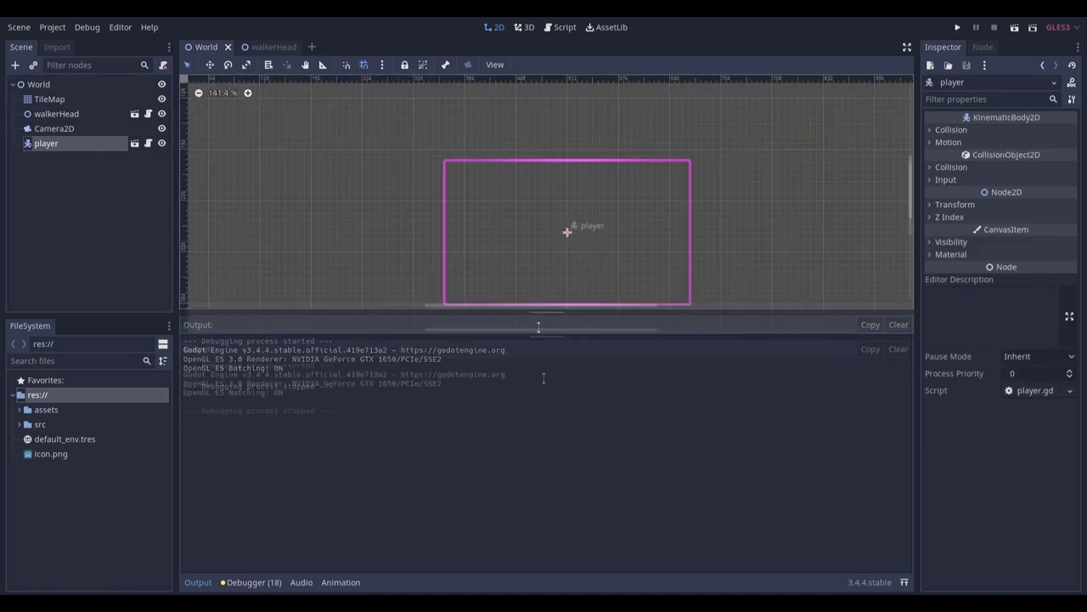
pyautogui.moveTo(539, 312); pyautogui.dragTo(539, 450)
pyautogui.scroll(-1, 758, 267)
pyautogui.click(744, 335)
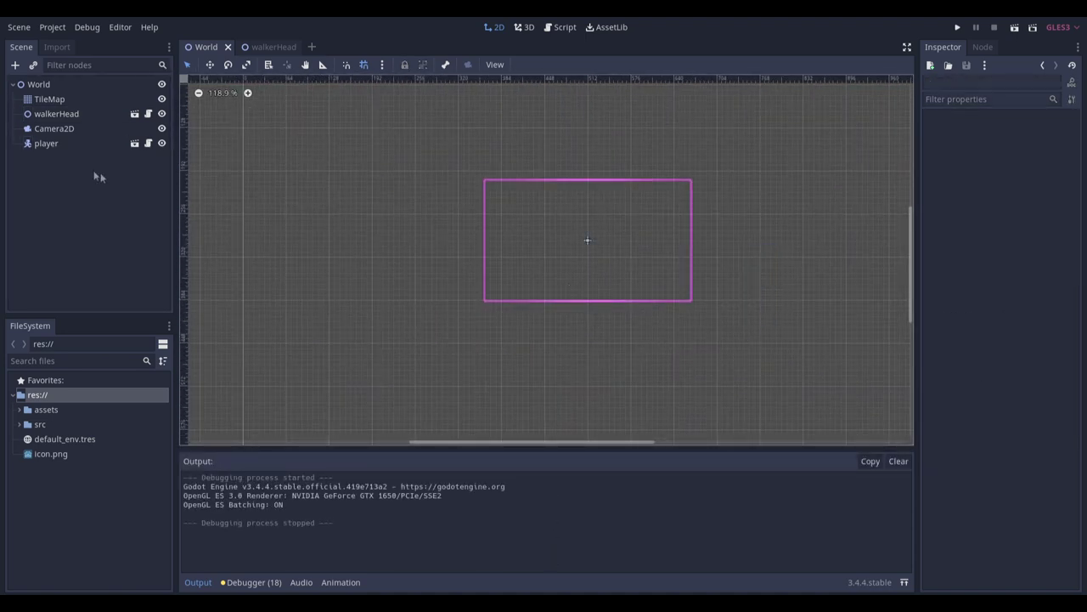
# Try rotating the player to -17 degrees and moving it to (496, 312), and undo the move.
pyautogui.click(60, 145)
pyautogui.click(302, 212)
pyautogui.click(104, 149)
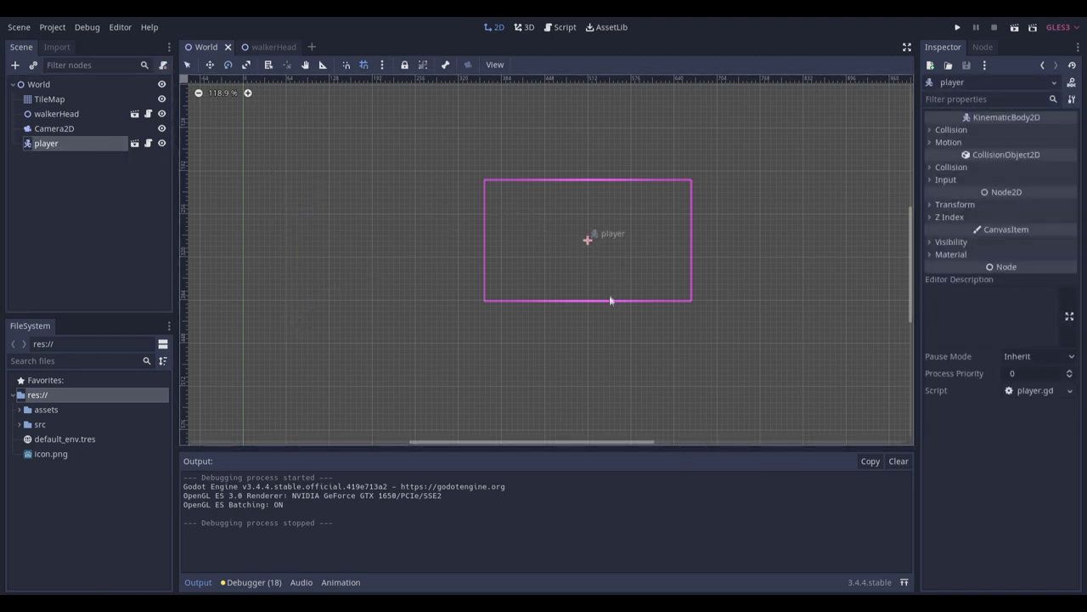
pyautogui.moveTo(618, 281); pyautogui.dragTo(611, 289)
pyautogui.press('w')
pyautogui.moveTo(604, 333)
pyautogui.mouseDown()
pyautogui.moveTo(566, 246)
pyautogui.moveTo(568, 324)
pyautogui.moveTo(593, 345)
pyautogui.mouseUp()
pyautogui.hotkey('ctrl', 'z')
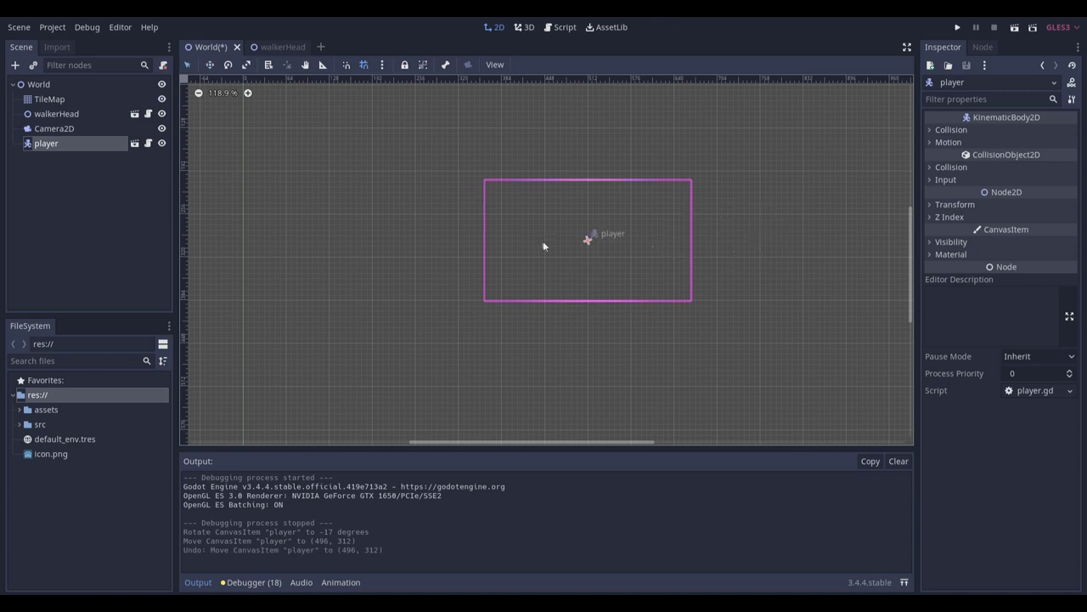
# Cut the player node from the World scene.
pyautogui.hotkey('ctrl', 'x')
pyautogui.scroll(-2, 561, 280)
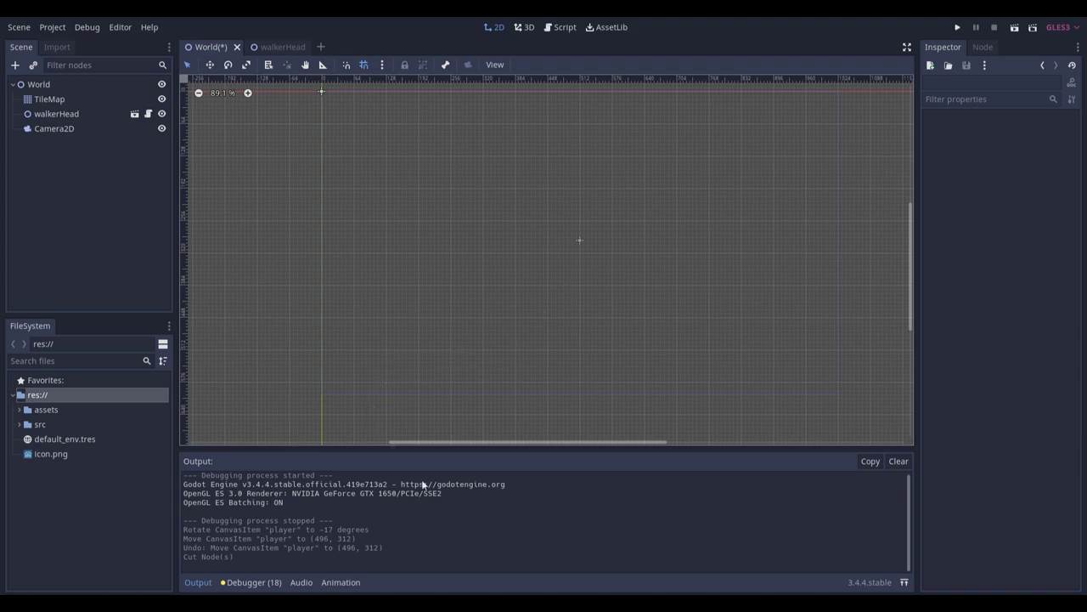
# Create a 2D root node in the new empty project and rename it world.
pyautogui.moveTo(568, 526)
pyautogui.click(677, 556)
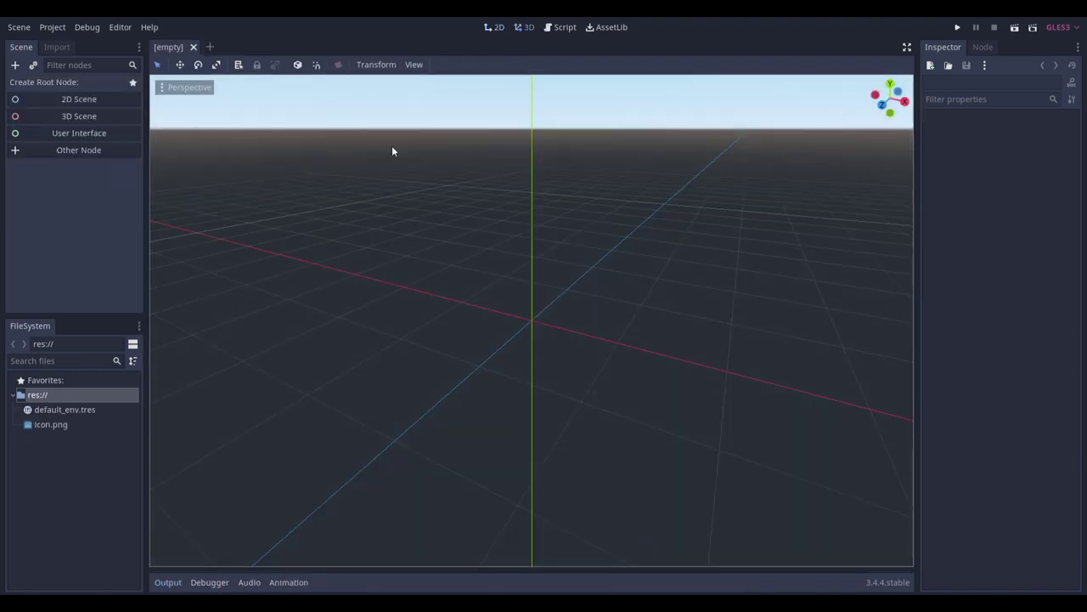
pyautogui.click(49, 99)
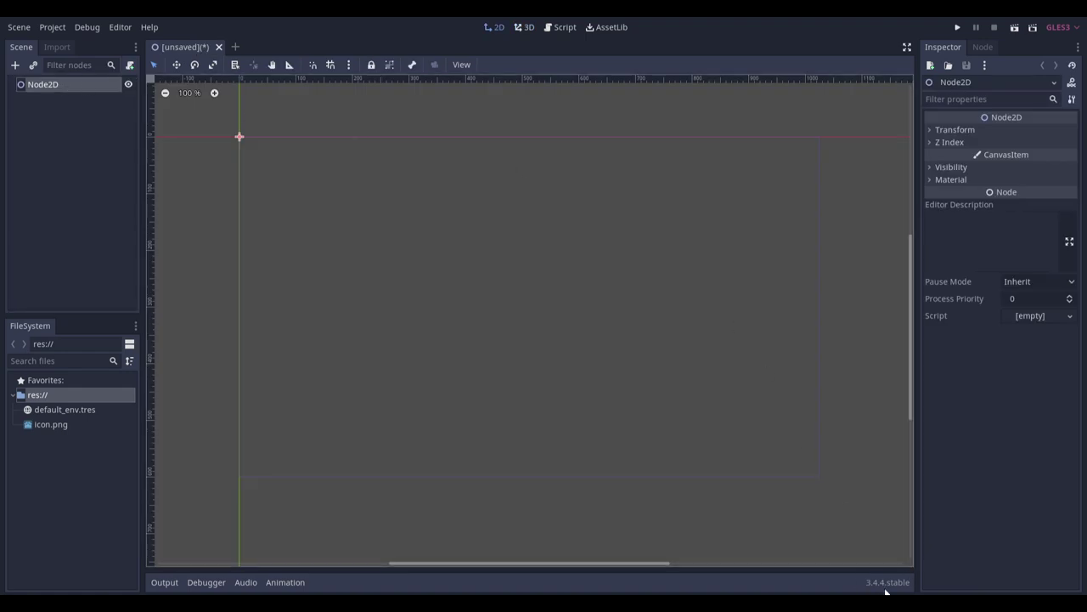
pyautogui.doubleClick(42, 85)
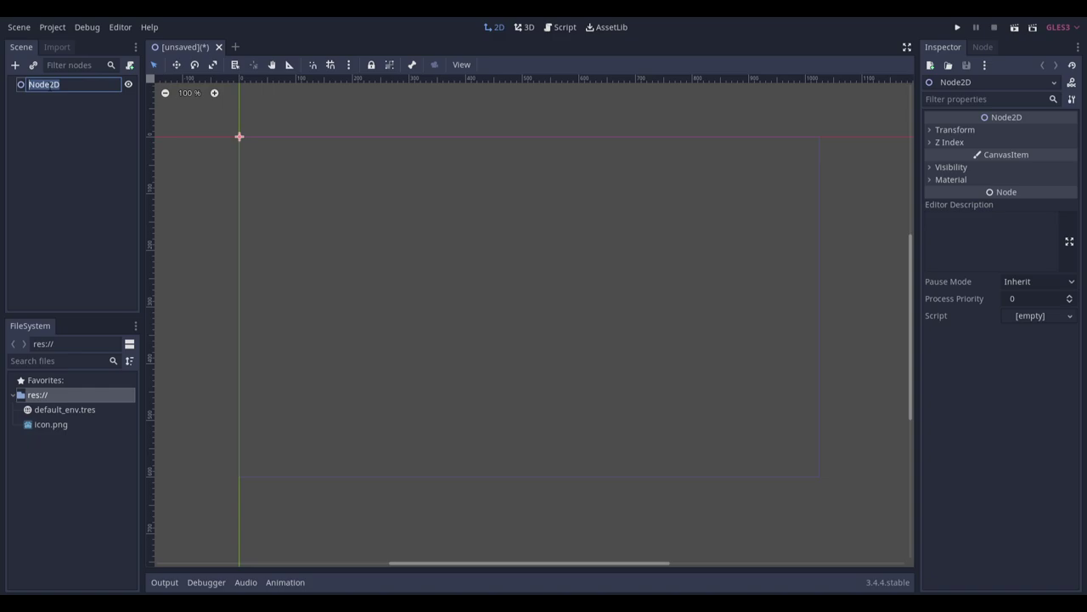
pyautogui.press('Return')
# Save the scene as world.tscn inside a new src folder.
pyautogui.hotkey('ctrl', 's')
pyautogui.rightClick(297, 201)
pyautogui.click(340, 212)
pyautogui.write('src')
pyautogui.click(513, 322)
pyautogui.click(402, 511)
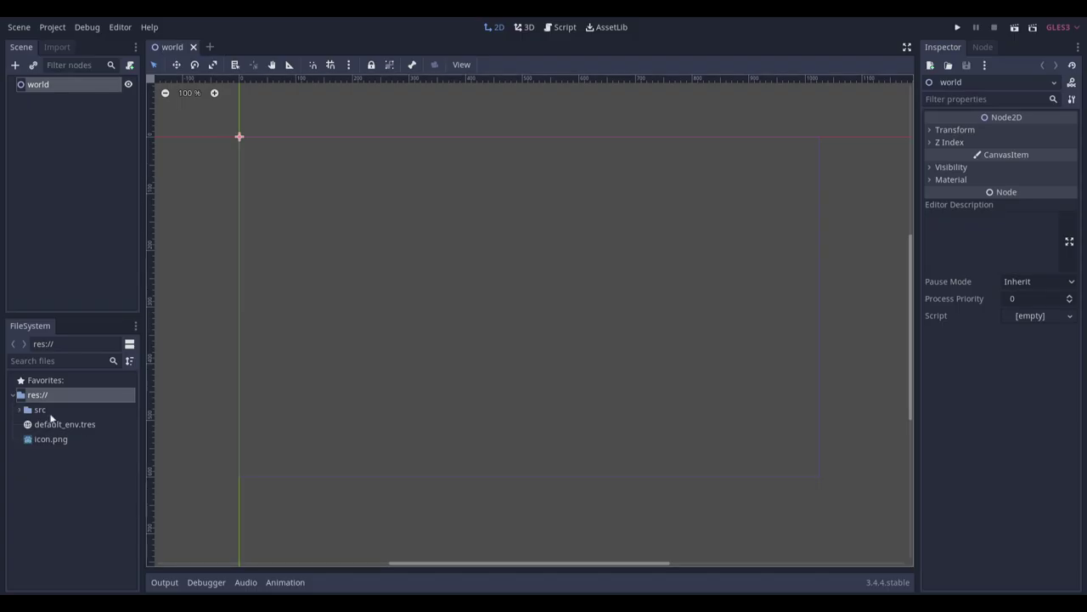
# Open the project's root folder in the file manager and create a new folder named assets.
pyautogui.rightClick(71, 399)
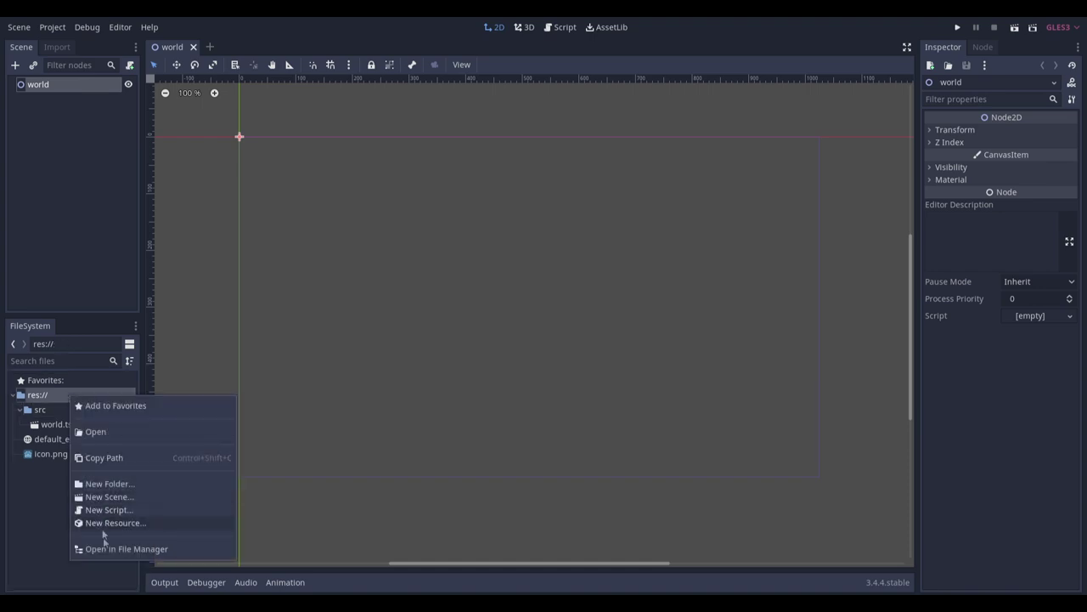
pyautogui.click(105, 545)
pyautogui.click(501, 122)
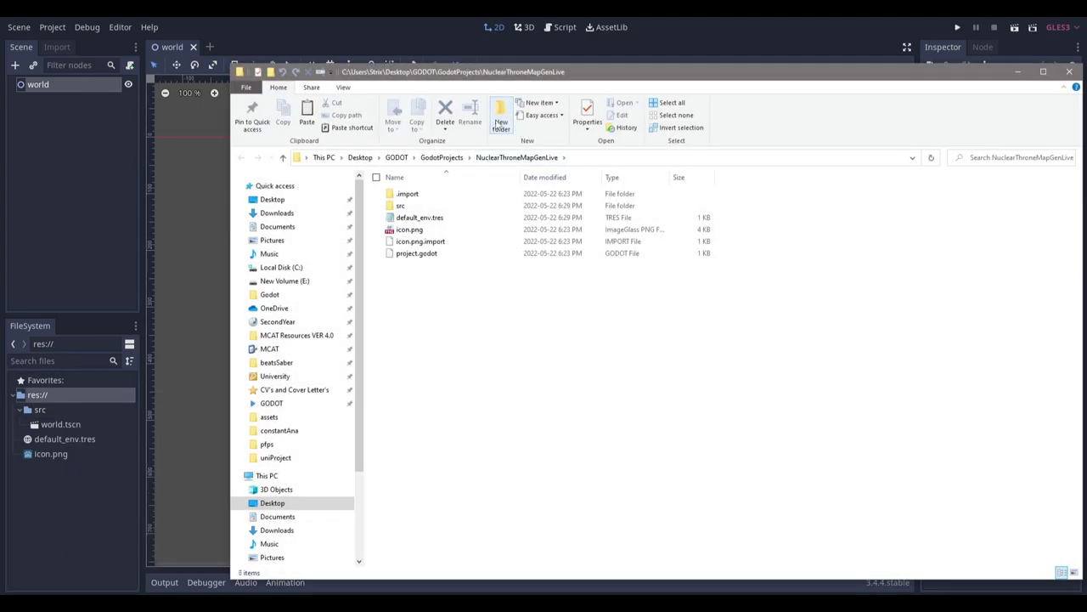
pyautogui.write('assets')
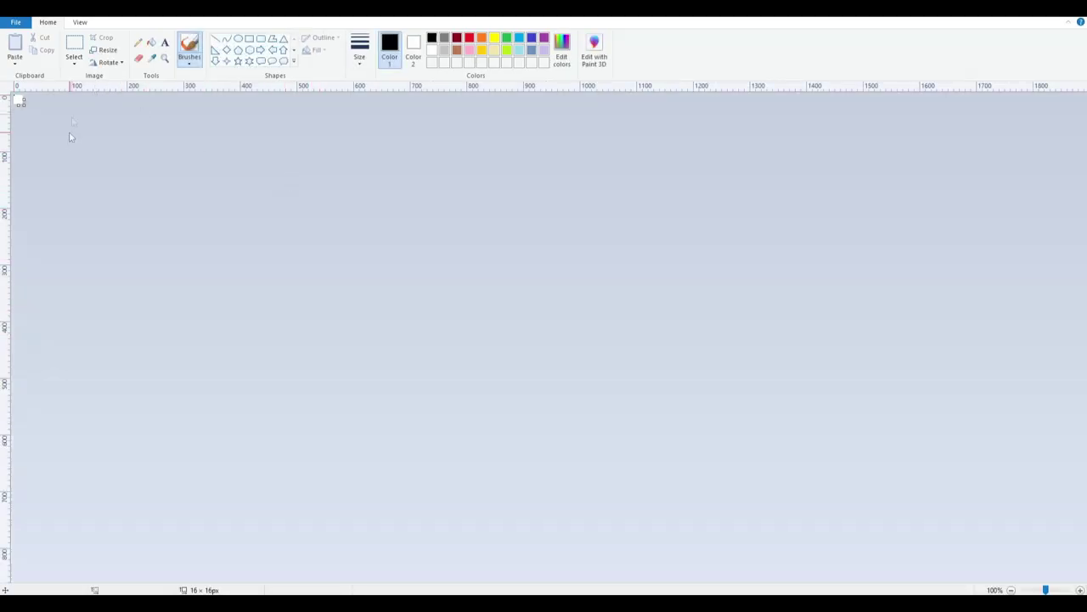
# Check the tile image's resize options in Paint without changing it, return to Godot, and inspect black16.png.
pyautogui.keyDown('ctrl'); pyautogui.scroll(3, 72, 140); pyautogui.keyUp('ctrl')
pyautogui.click(104, 50)
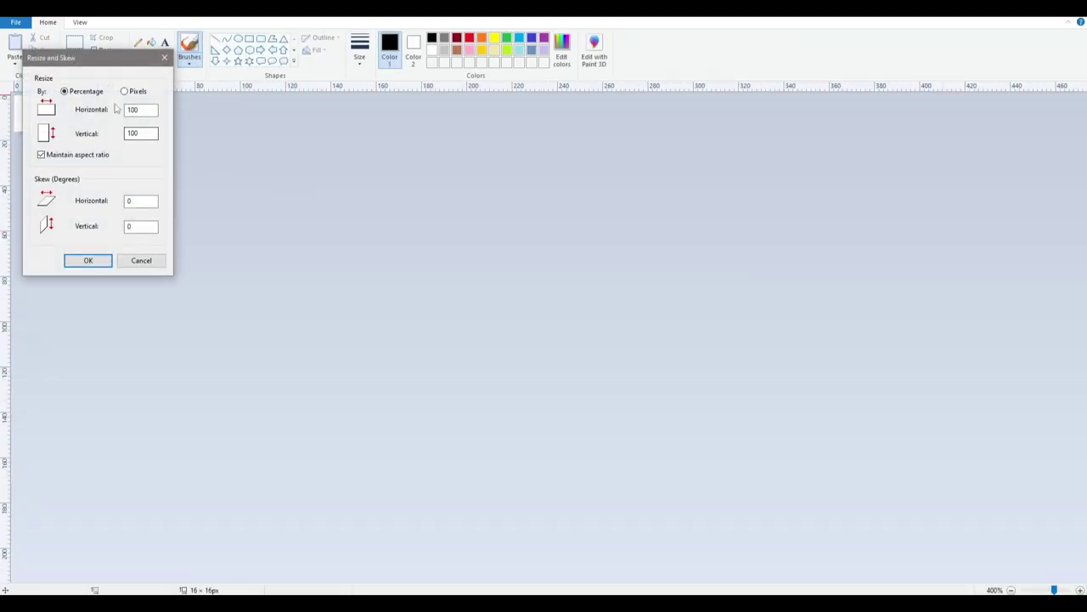
pyautogui.click(130, 261)
pyautogui.hotkey('alt', 'Tab')
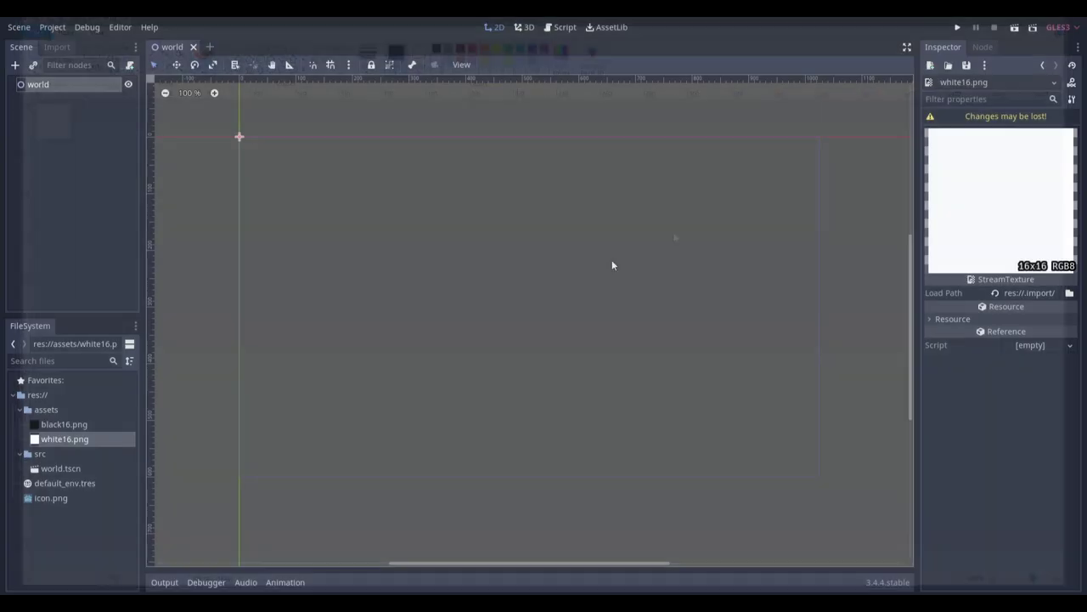
pyautogui.click(97, 427)
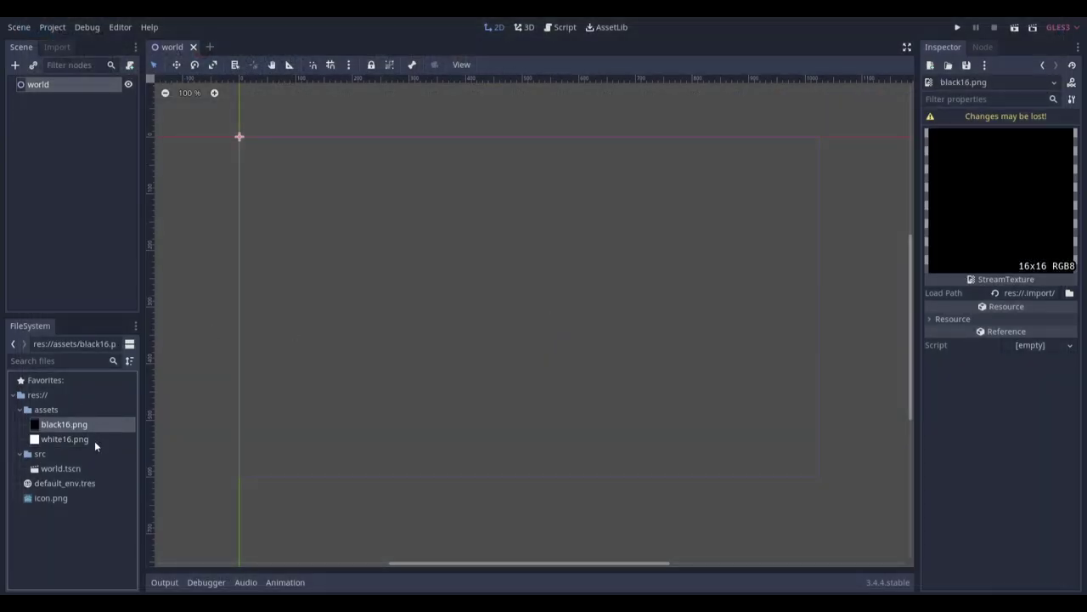
# Add a TileMap node as a child of the world root node.
pyautogui.click(75, 88)
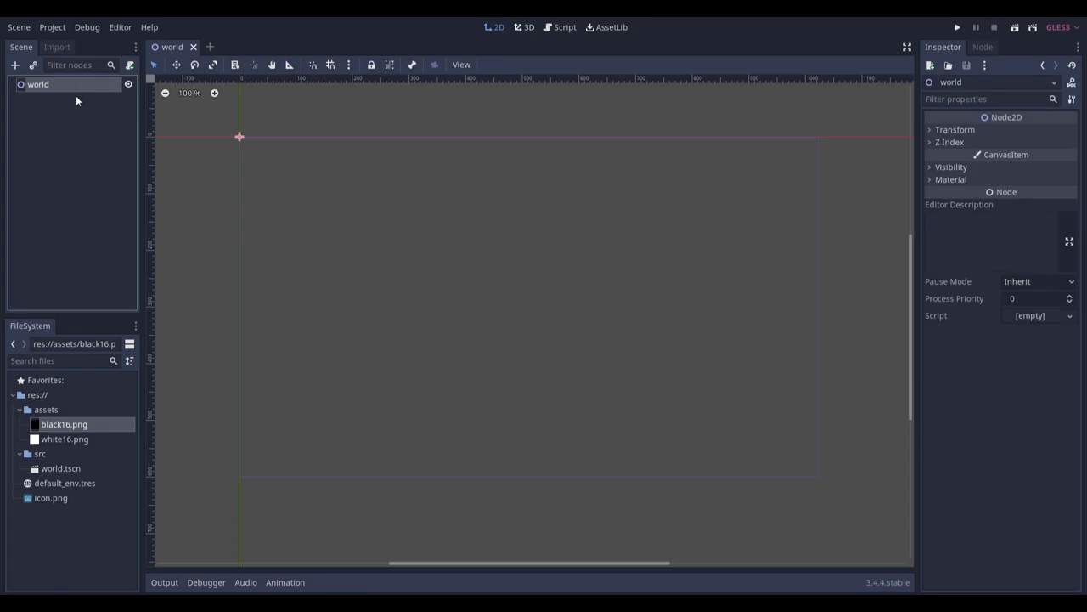
pyautogui.hotkey('ctrl', 'a')
pyautogui.write('tile')
pyautogui.press('Return')
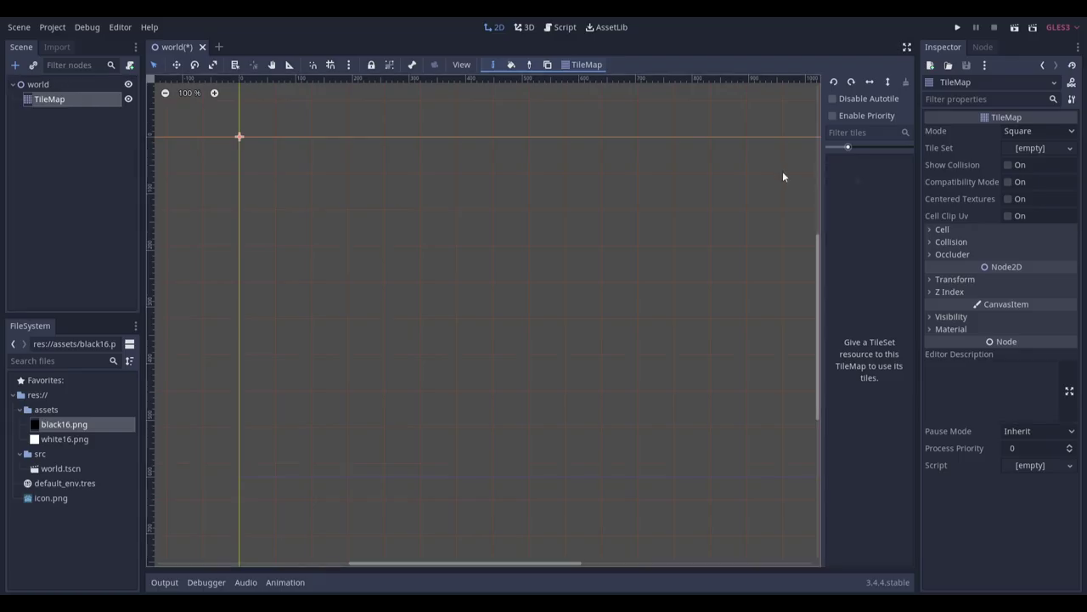
# Set the TileMap's cell size to 16 by 16.
pyautogui.click(994, 231)
pyautogui.click(1037, 244)
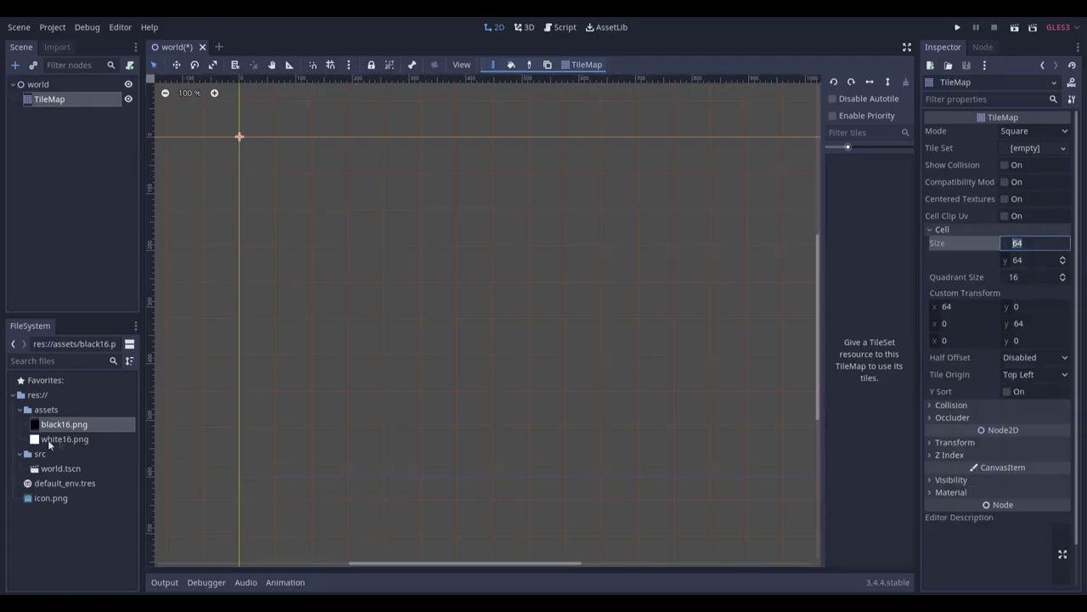
pyautogui.write('16')
pyautogui.press('Tab')
pyautogui.write('16')
pyautogui.press('Return')
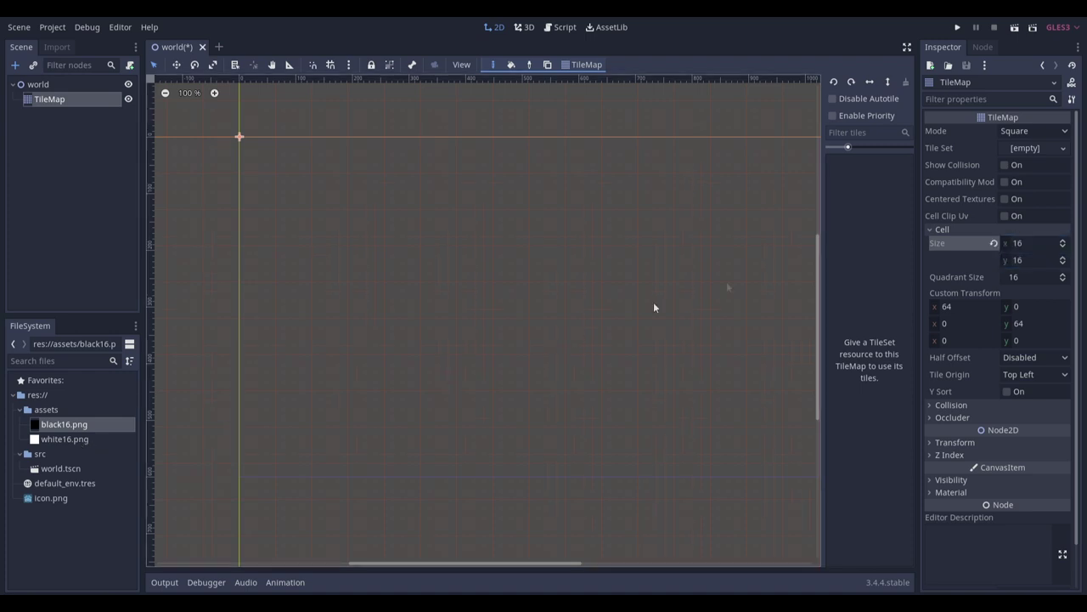
# Create a new TileSet for the TileMap and open it for editing.
pyautogui.click(1035, 151)
pyautogui.click(1035, 173)
pyautogui.click(1028, 148)
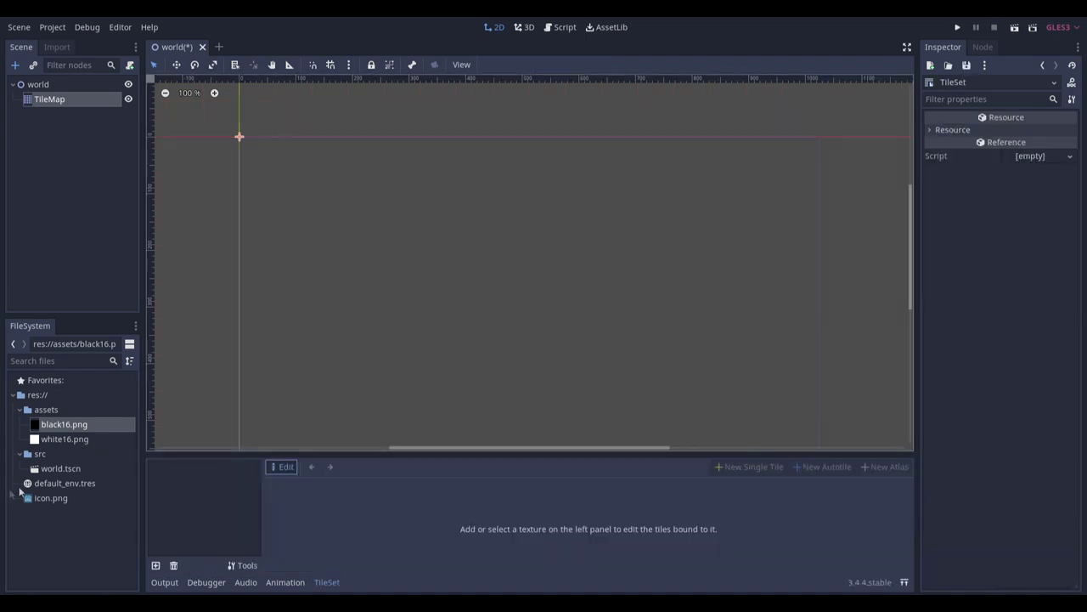
# Add black16.png to the TileSet, create a single tile from it, and enlarge the TileSet editing area.
pyautogui.moveTo(98, 420); pyautogui.dragTo(200, 509)
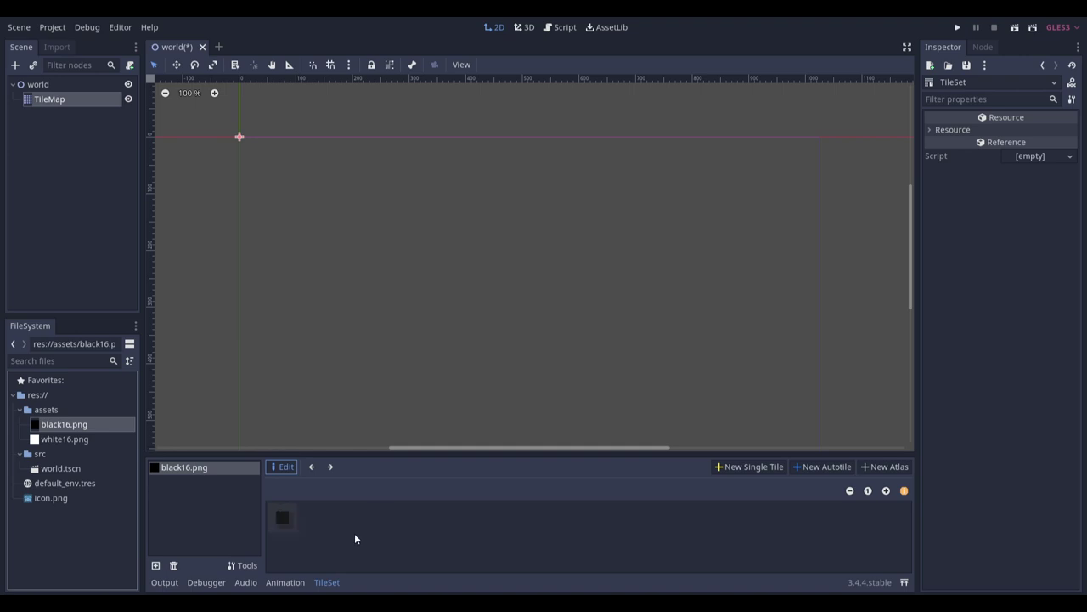
pyautogui.click(747, 466)
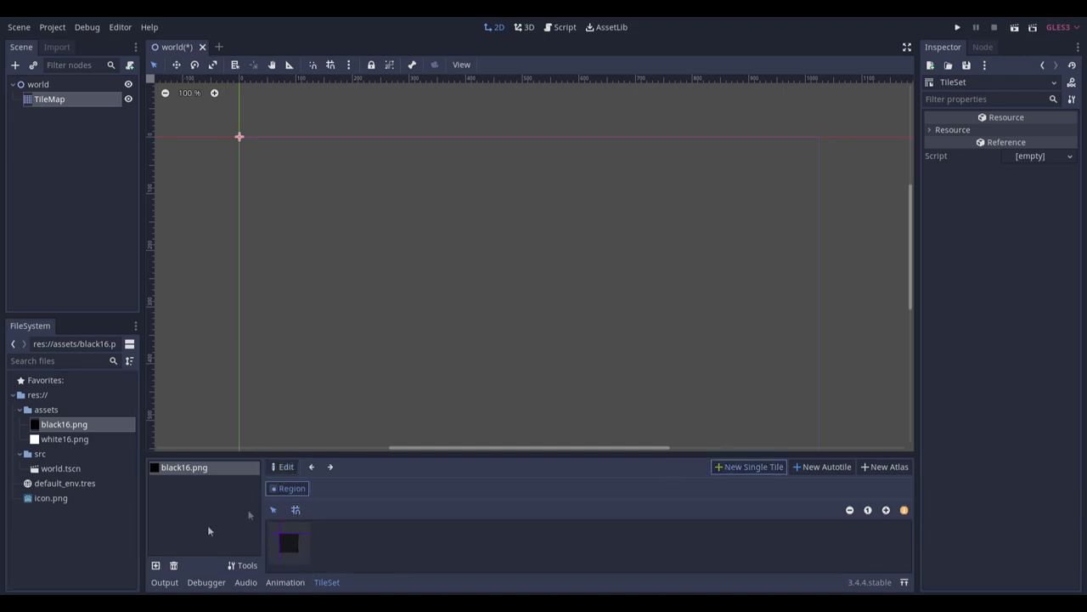
pyautogui.click(293, 545)
pyautogui.moveTo(513, 455); pyautogui.dragTo(514, 434)
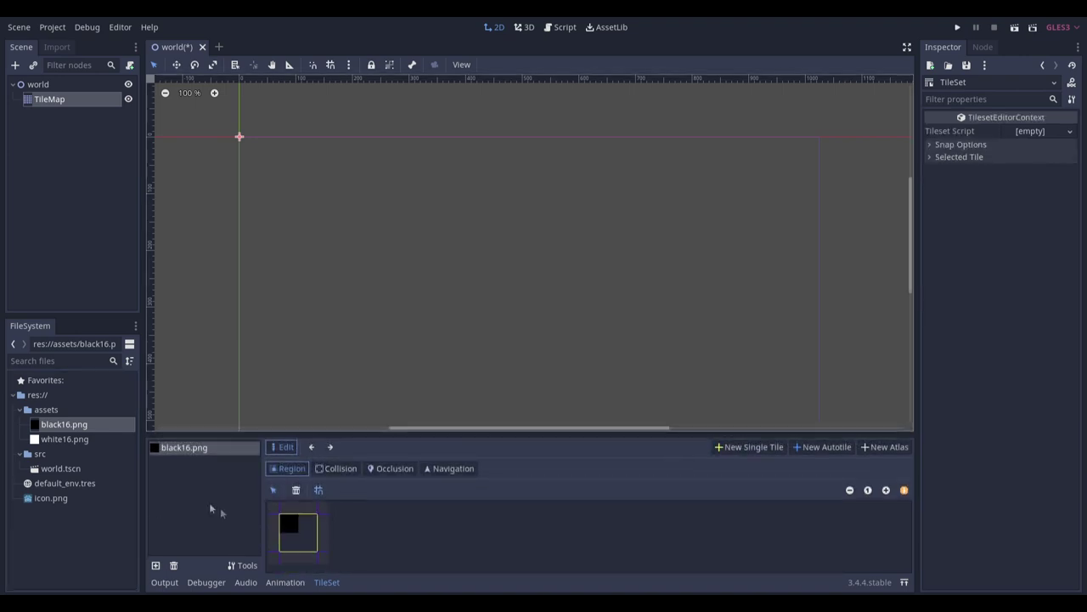
# Set the TileSet's snap step to 16 by 16 so the black tile's region fits its texture.
pyautogui.click(1006, 148)
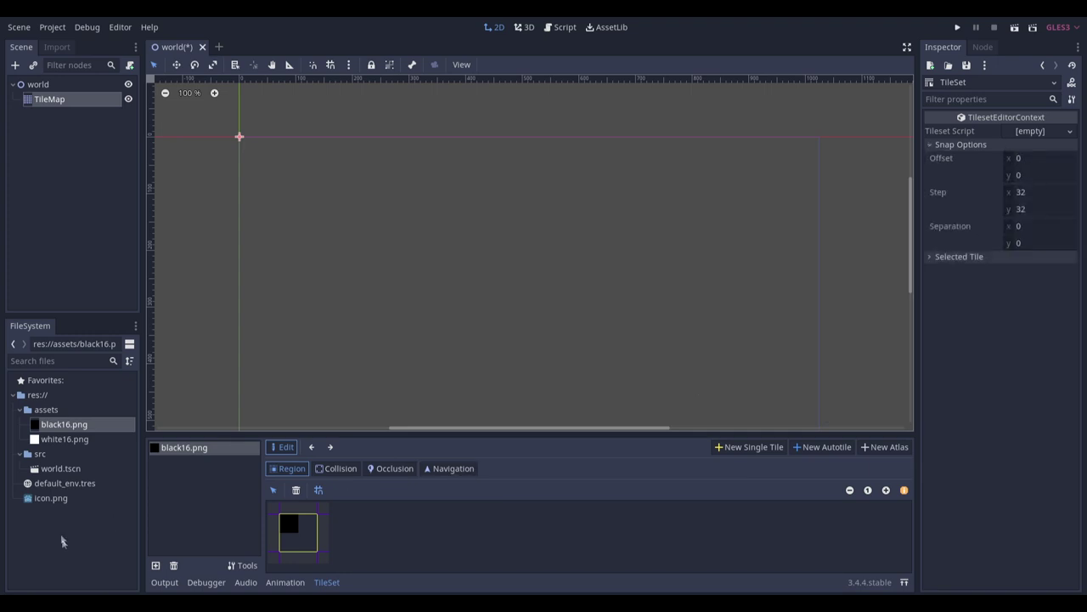
pyautogui.click(1038, 191)
pyautogui.write('16')
pyautogui.press('Tab')
pyautogui.write('16')
pyautogui.press('Return')
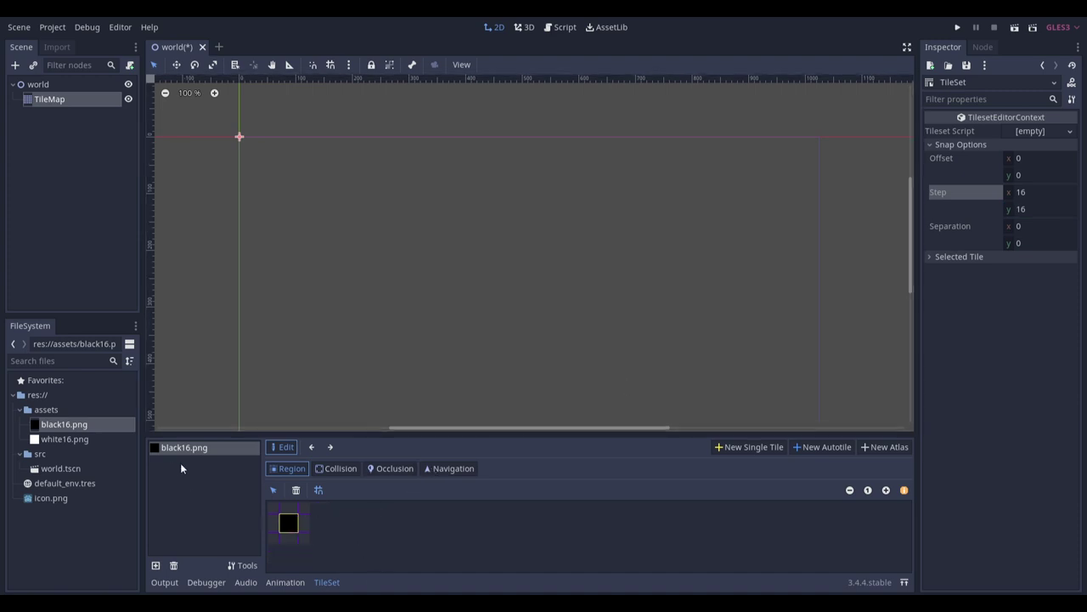
# Add white16.png to the TileSet, create a single tile covering the texture, and save the scene.
pyautogui.moveTo(84, 439); pyautogui.dragTo(193, 507)
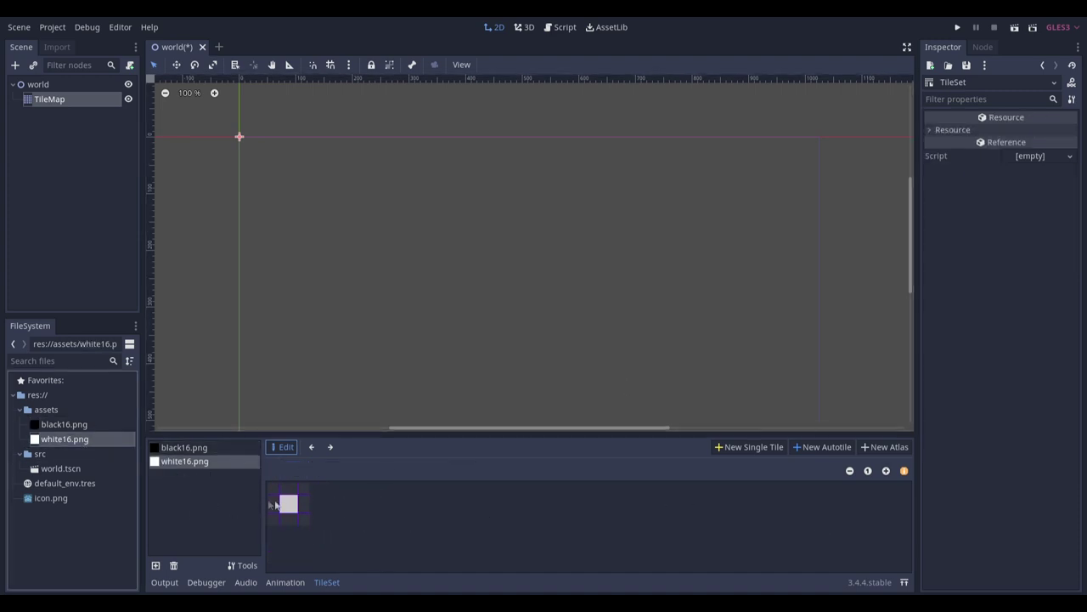
pyautogui.click(747, 447)
pyautogui.click(284, 527)
pyautogui.hotkey('ctrl', 's')
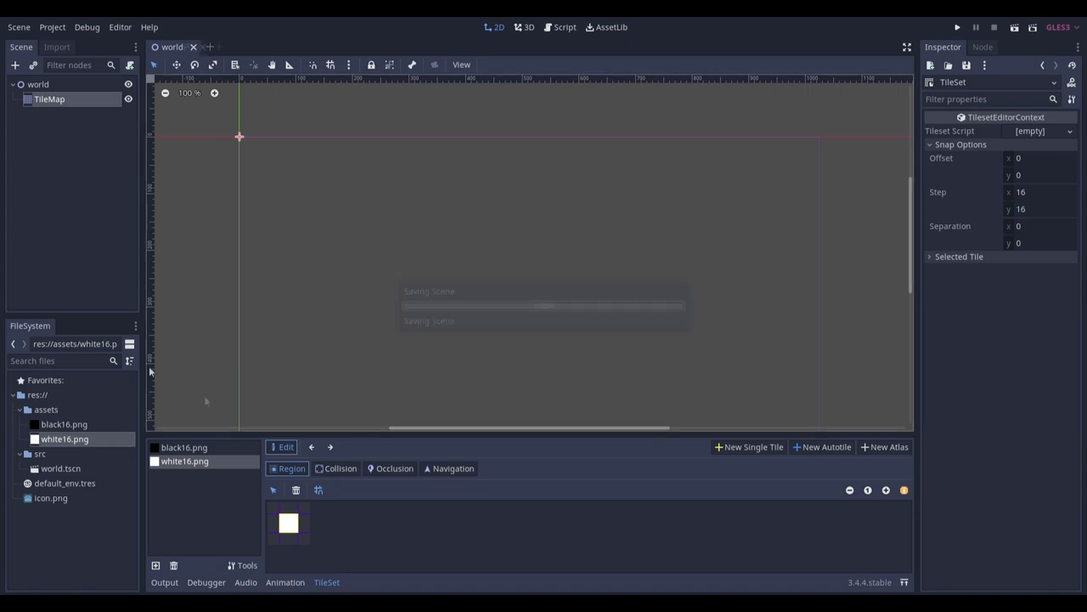
# Try painting with the black and white tiles on the TileMap, undo both strokes, and save the scene.
pyautogui.click(70, 114)
pyautogui.click(67, 100)
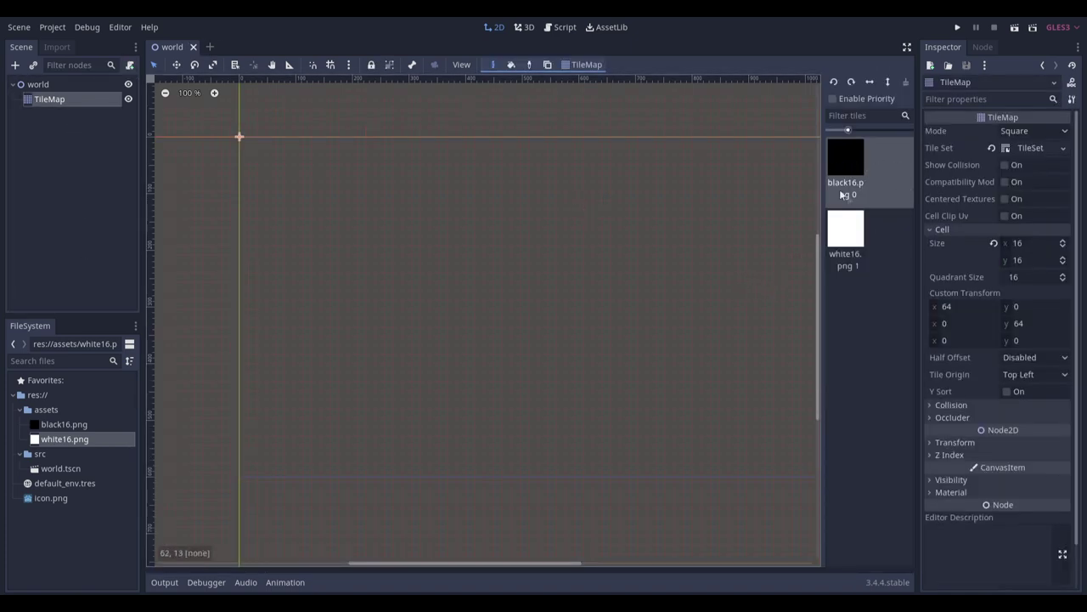
pyautogui.moveTo(307, 215)
pyautogui.mouseDown()
pyautogui.moveTo(455, 334)
pyautogui.moveTo(571, 269)
pyautogui.mouseUp()
pyautogui.hotkey('ctrl', 'z')
pyautogui.click(845, 240)
pyautogui.moveTo(344, 286); pyautogui.dragTo(443, 349)
pyautogui.hotkey('ctrl', 'z')
pyautogui.hotkey('ctrl', 's')
pyautogui.moveTo(435, 256)
pyautogui.mouseDown(button='middle')
pyautogui.moveTo(400, 255)
pyautogui.moveTo(414, 273)
pyautogui.mouseUp(button='middle')
# Switch to Paint and draw a freehand white map boundary about 540 by 330 px around the middle of the black canvas.
pyautogui.click(27, 171)
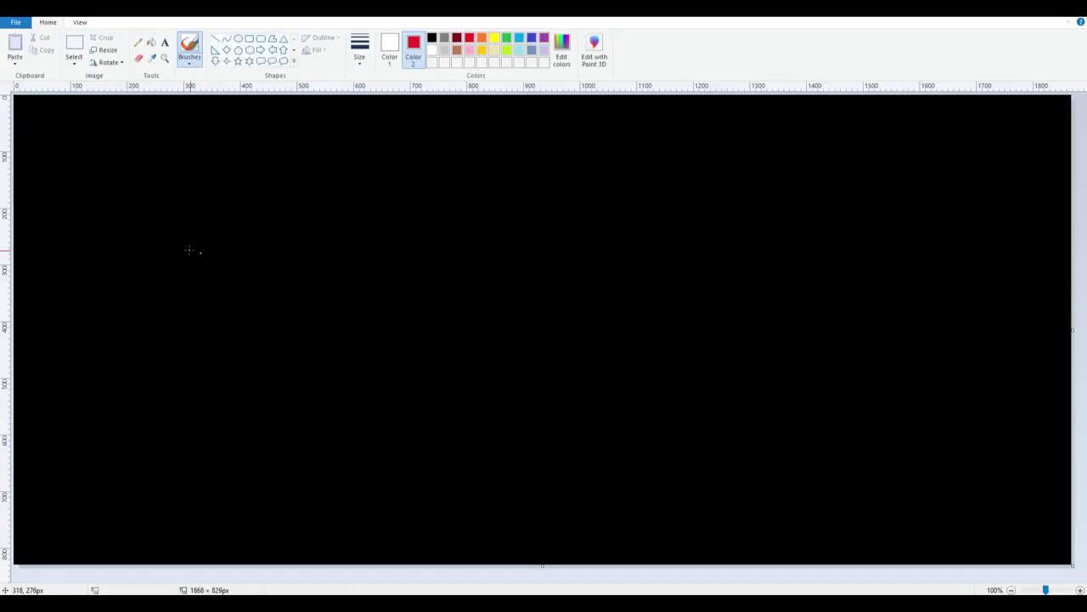
pyautogui.moveTo(208, 188)
pyautogui.mouseDown()
pyautogui.moveTo(413, 374)
pyautogui.moveTo(853, 246)
pyautogui.moveTo(853, 209)
pyautogui.mouseUp()
pyautogui.hotkey('ctrl', 'z')
pyautogui.moveTo(426, 257)
pyautogui.mouseDown()
pyautogui.moveTo(435, 446)
pyautogui.moveTo(705, 441)
pyautogui.moveTo(557, 257)
pyautogui.moveTo(420, 260)
pyautogui.mouseUp()
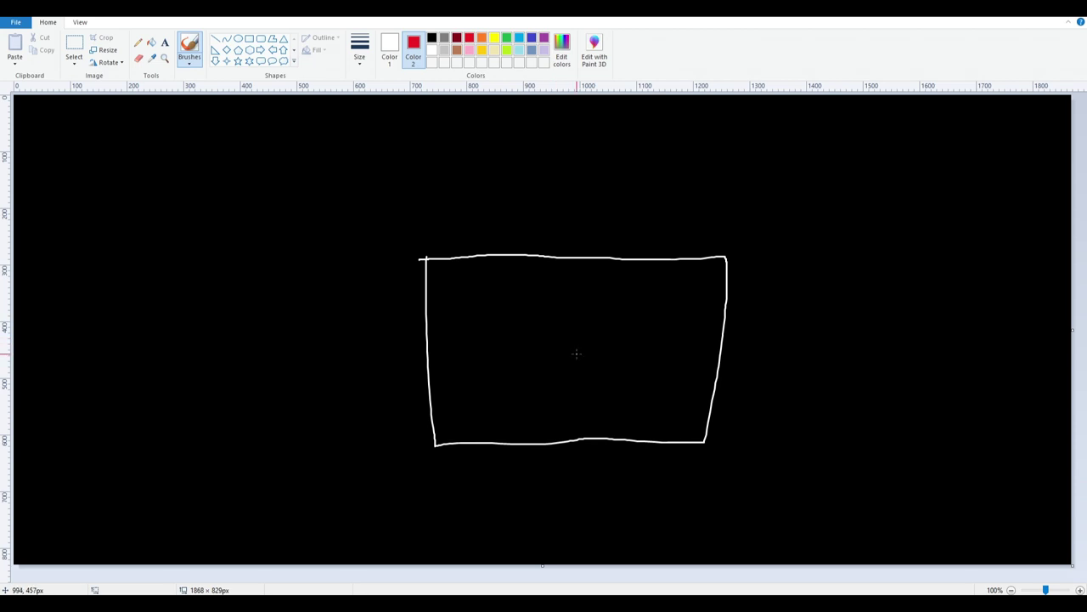
# Sketch a random walker path with small tile squares inside the map boundary, and undo all of those strokes.
pyautogui.moveTo(577, 356); pyautogui.dragTo(629, 354)
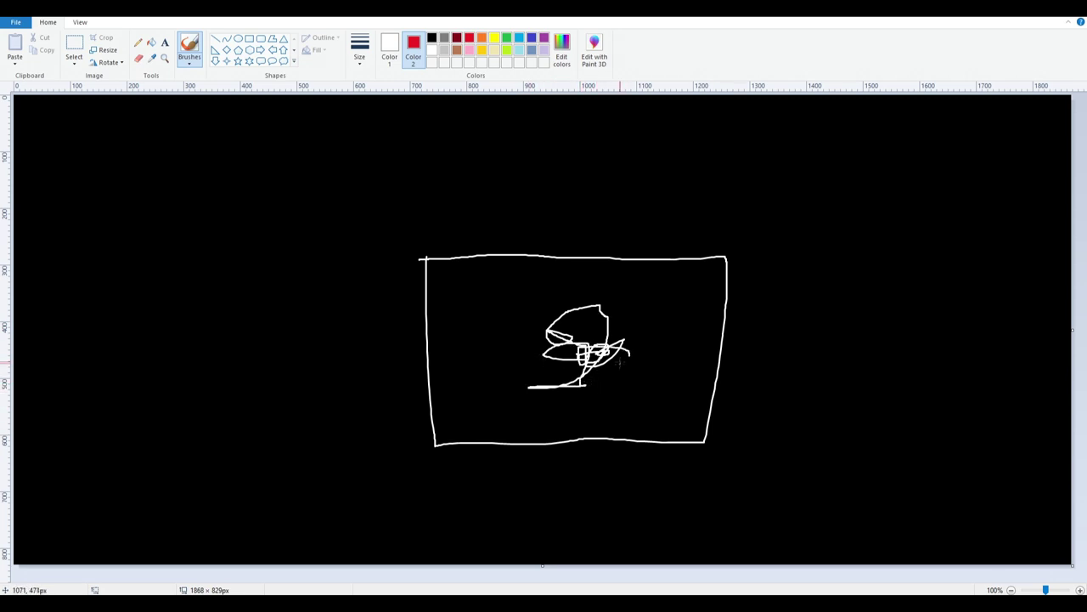
pyautogui.hotkey('ctrl', 'z')
pyautogui.hotkey('ctrl', 'z')
pyautogui.hotkey('ctrl', 'z')
pyautogui.hotkey('ctrl', 'z')
pyautogui.hotkey('ctrl', 'z')
pyautogui.hotkey('ctrl', 'z')
pyautogui.hotkey('ctrl', 'z')
pyautogui.hotkey('ctrl', 'z')
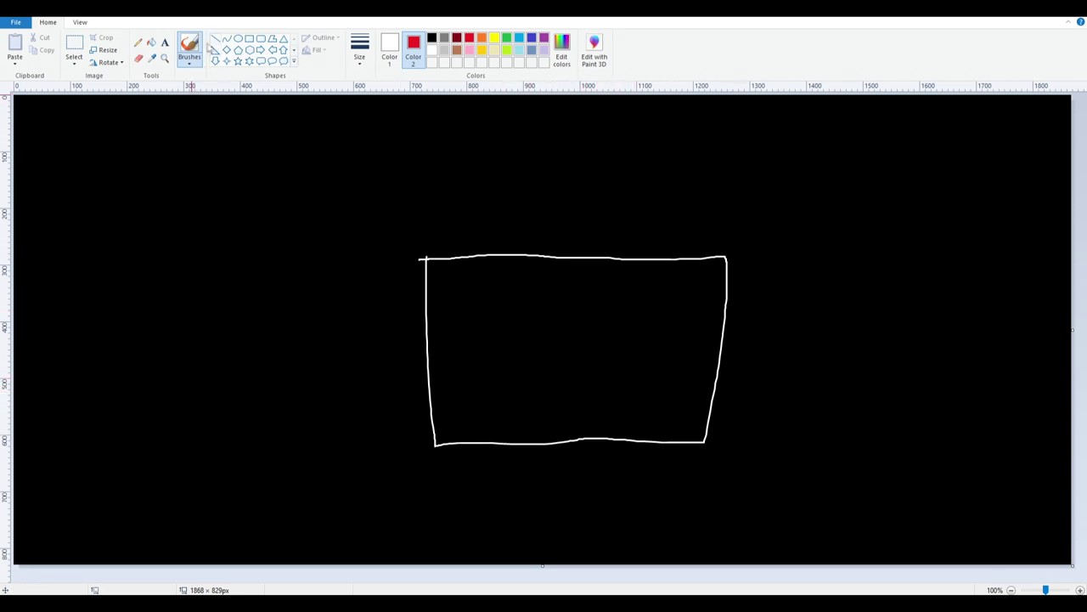
# Choose a thicker brush size and draw a winding white walker path near the middle of the map boundary.
pyautogui.click(359, 49)
pyautogui.click(380, 160)
pyautogui.keyDown('ctrl'); pyautogui.scroll(2, 570, 343); pyautogui.keyUp('ctrl')
pyautogui.moveTo(260, 578); pyautogui.dragTo(660, 566)
pyautogui.scroll(-2, 595, 475)
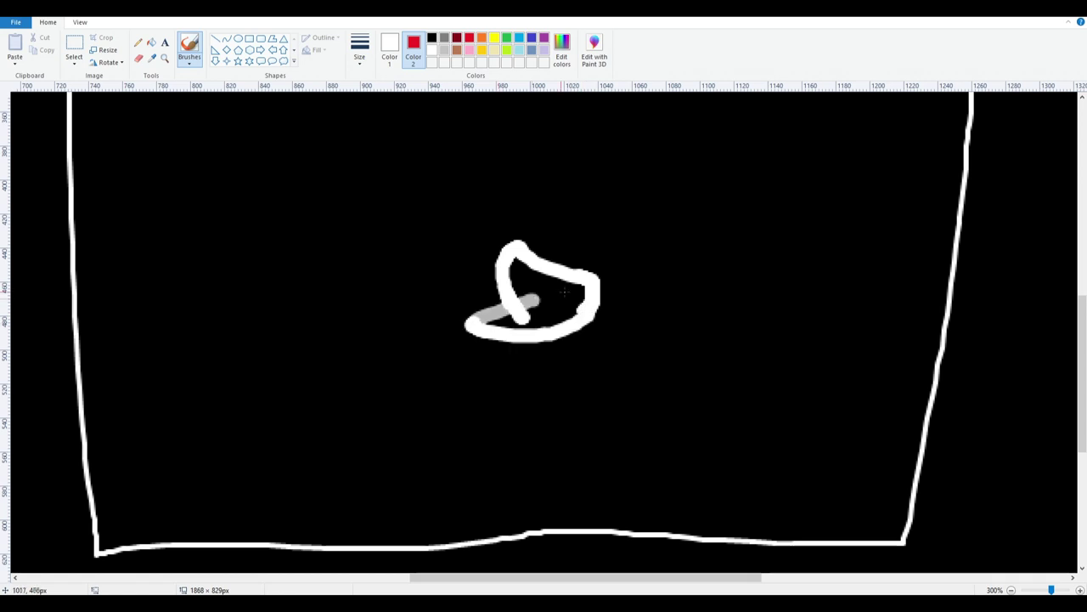